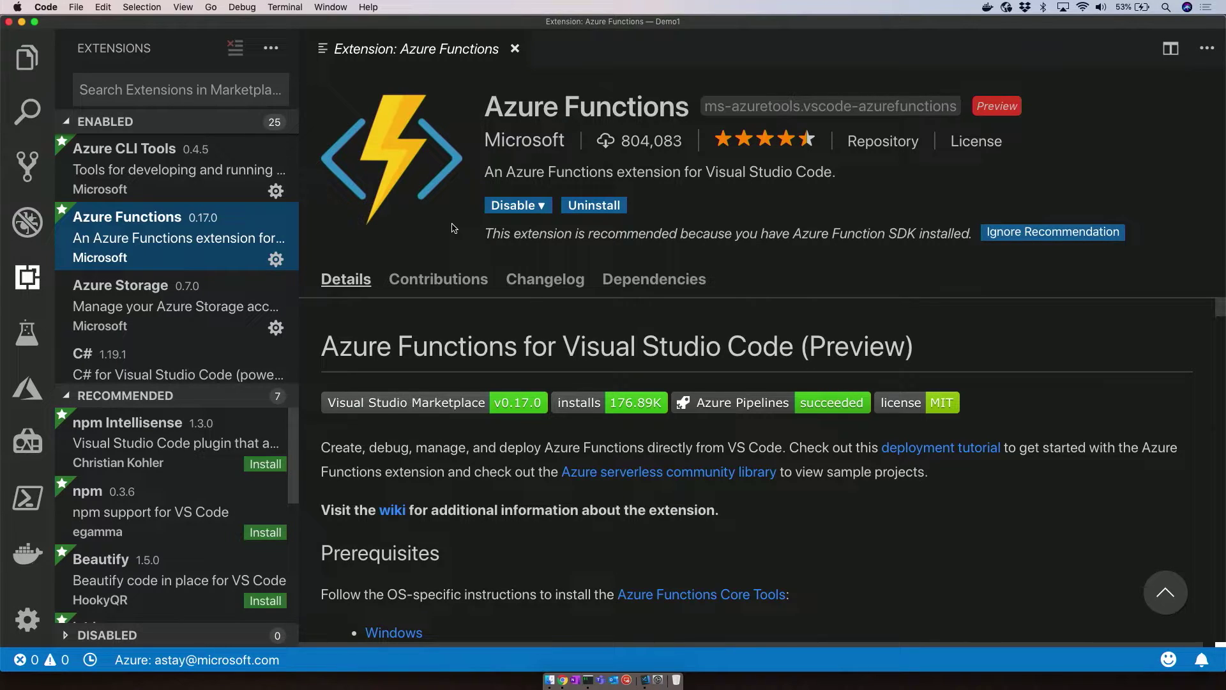
Create a Python Azure Functions project in the Demo1 folder from the HTTP trigger template.
click(26, 387)
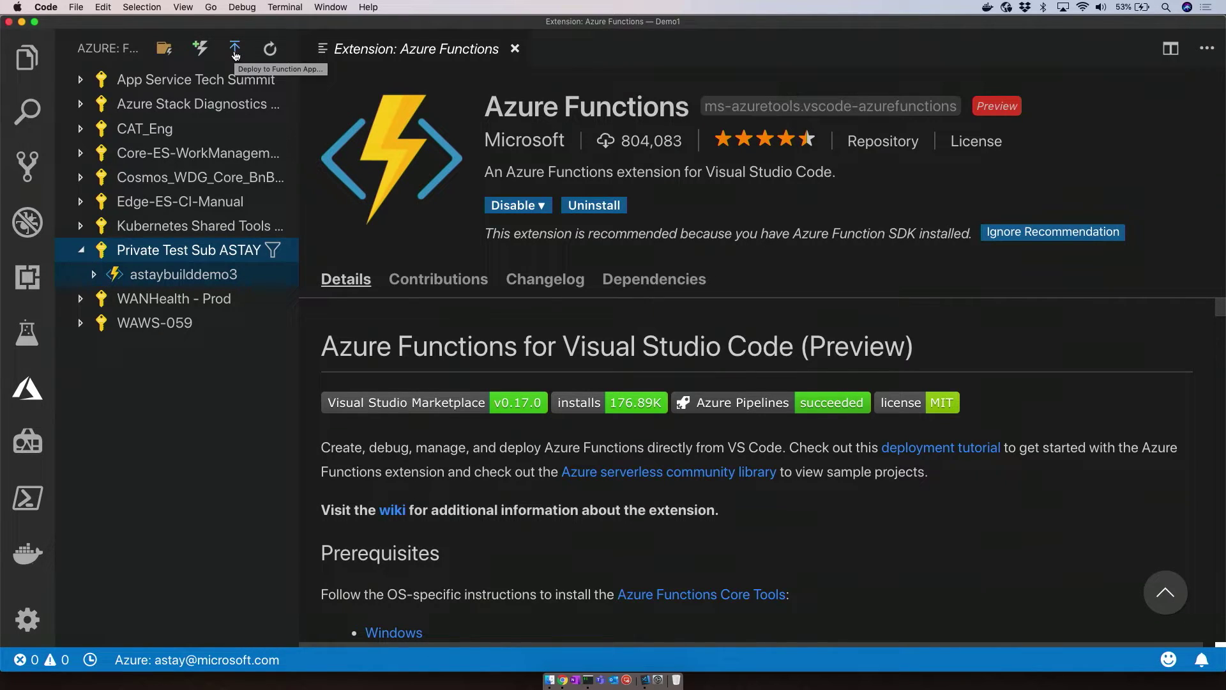
click(165, 49)
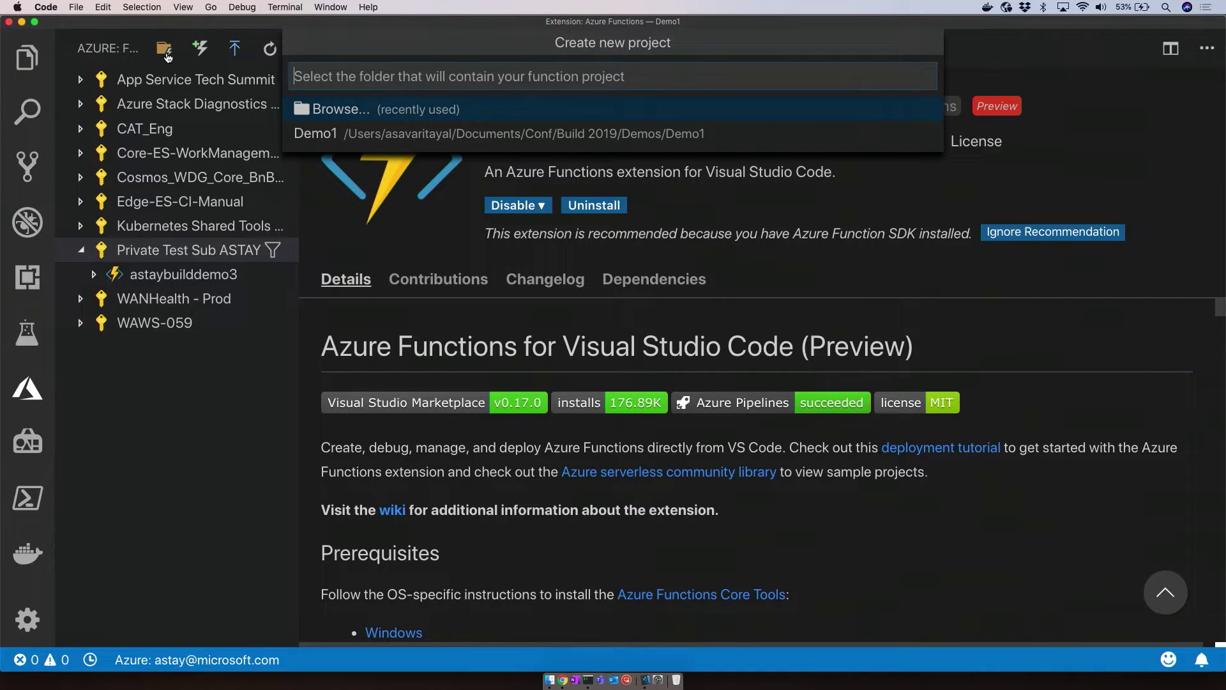
click(381, 135)
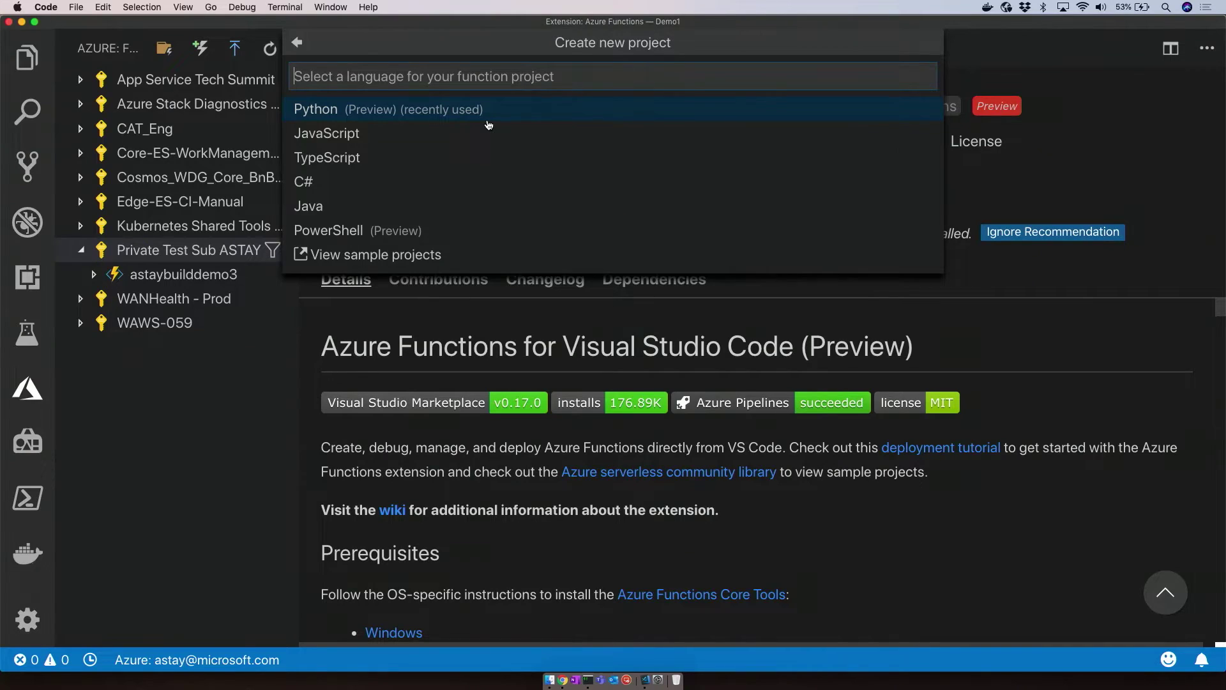
key(Return)
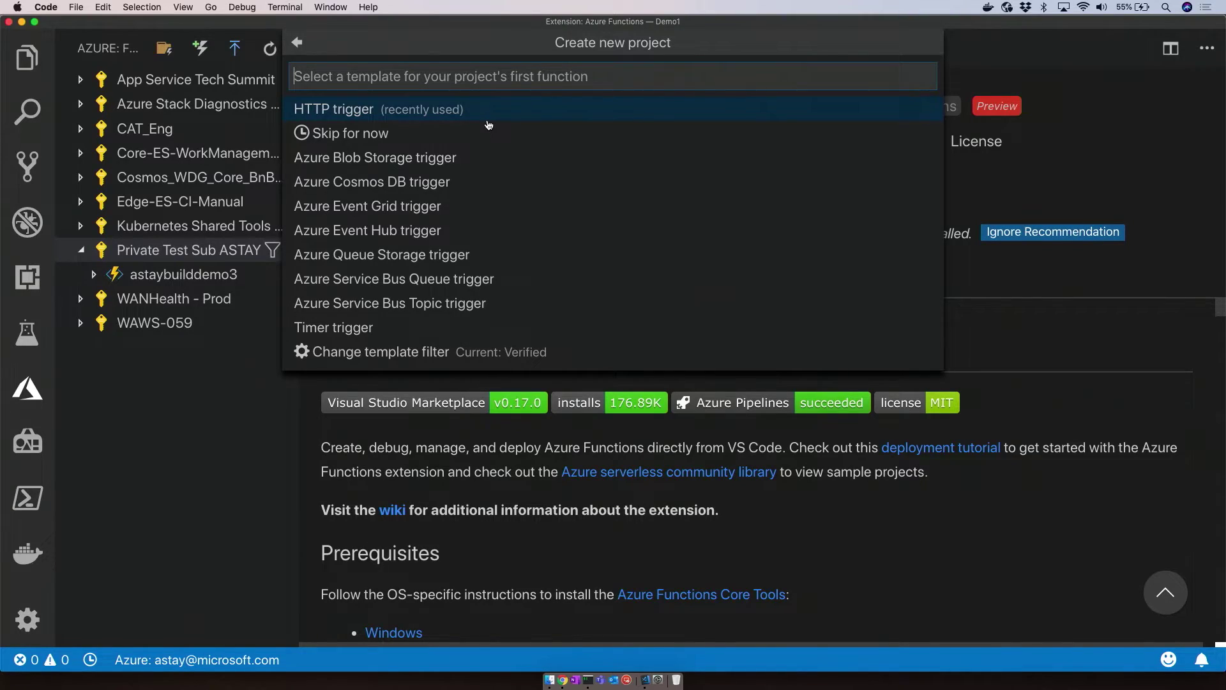
click(501, 109)
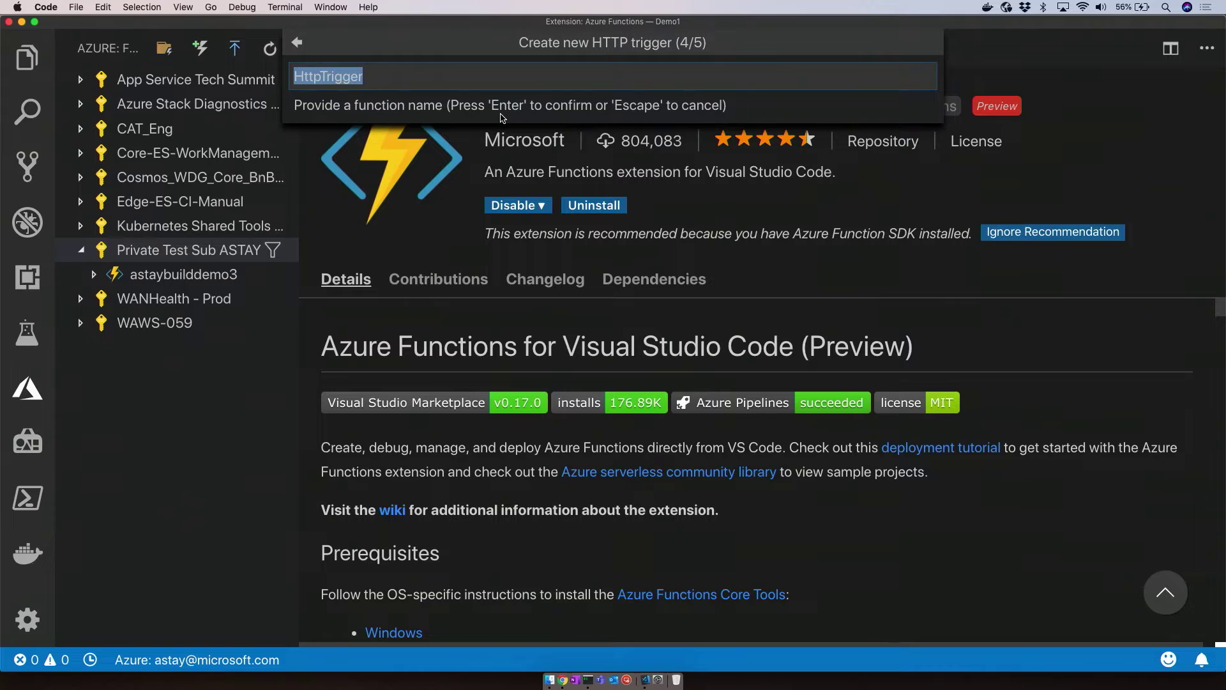
Keep the function name HttpTrigger, set Anonymous authorization, and show the project files.
click(506, 69)
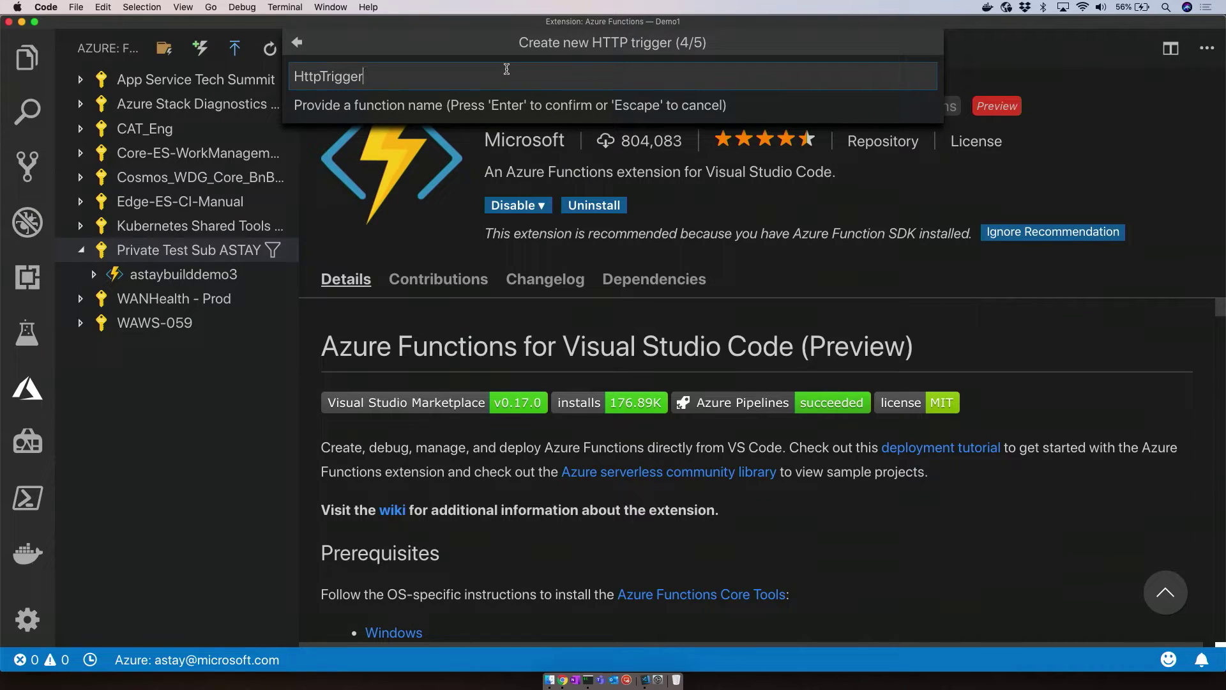
key(Return)
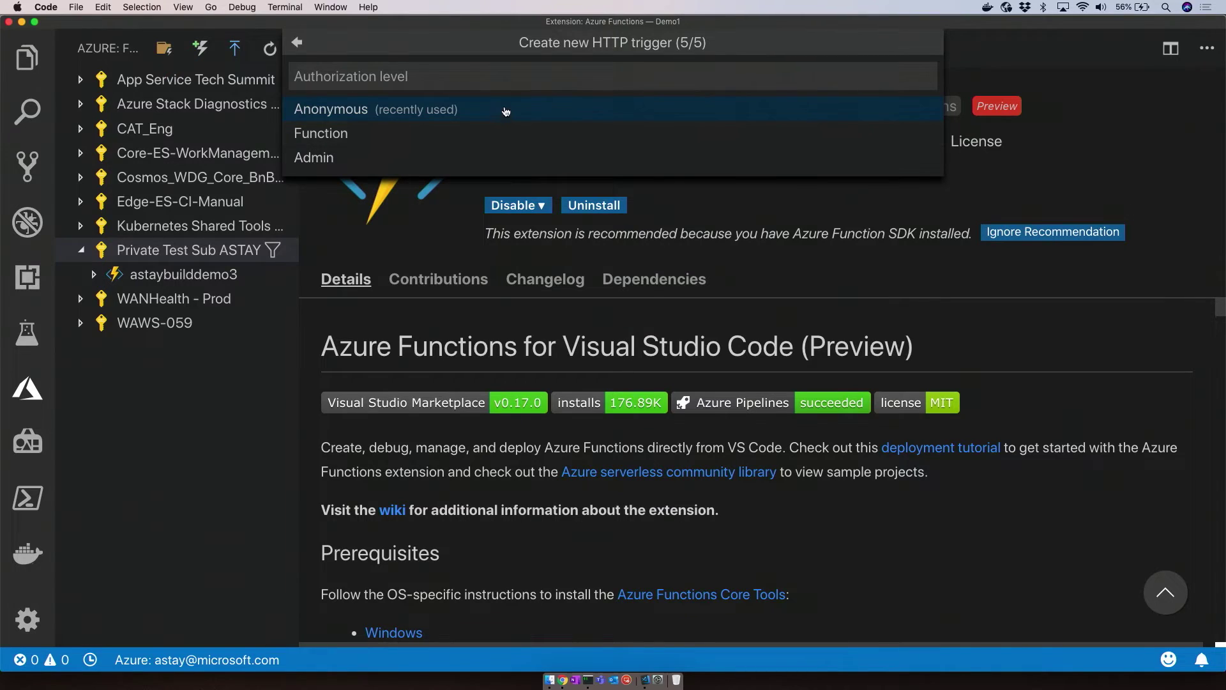
click(505, 109)
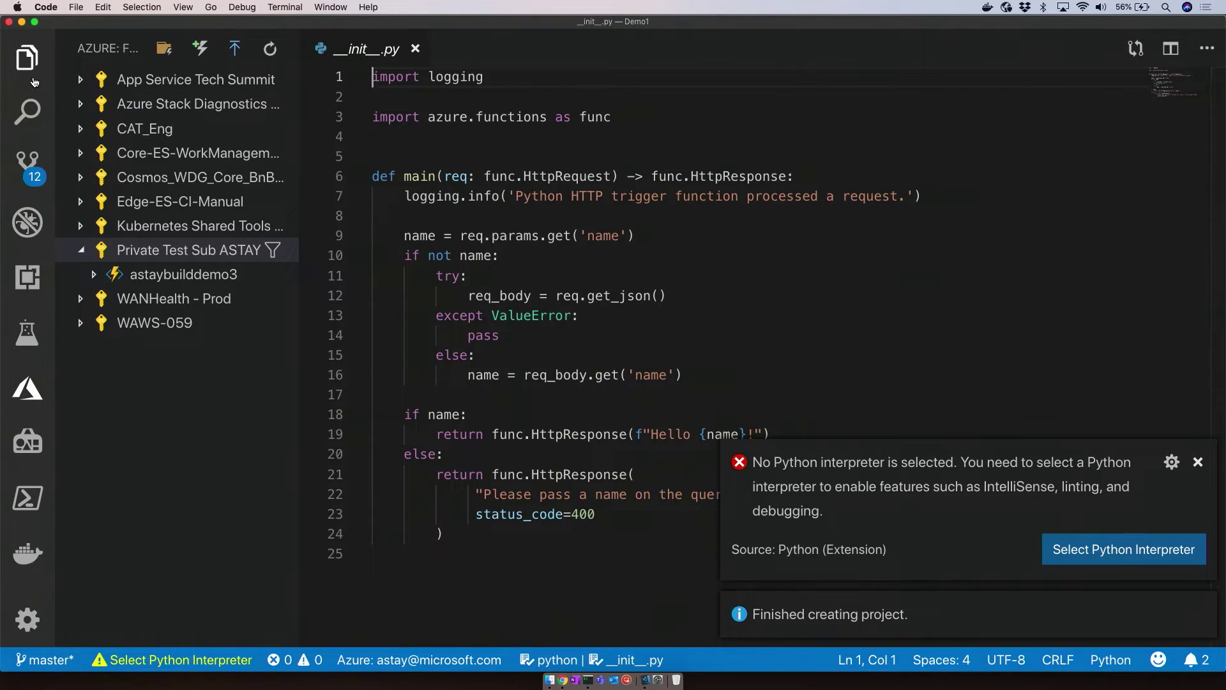
click(26, 58)
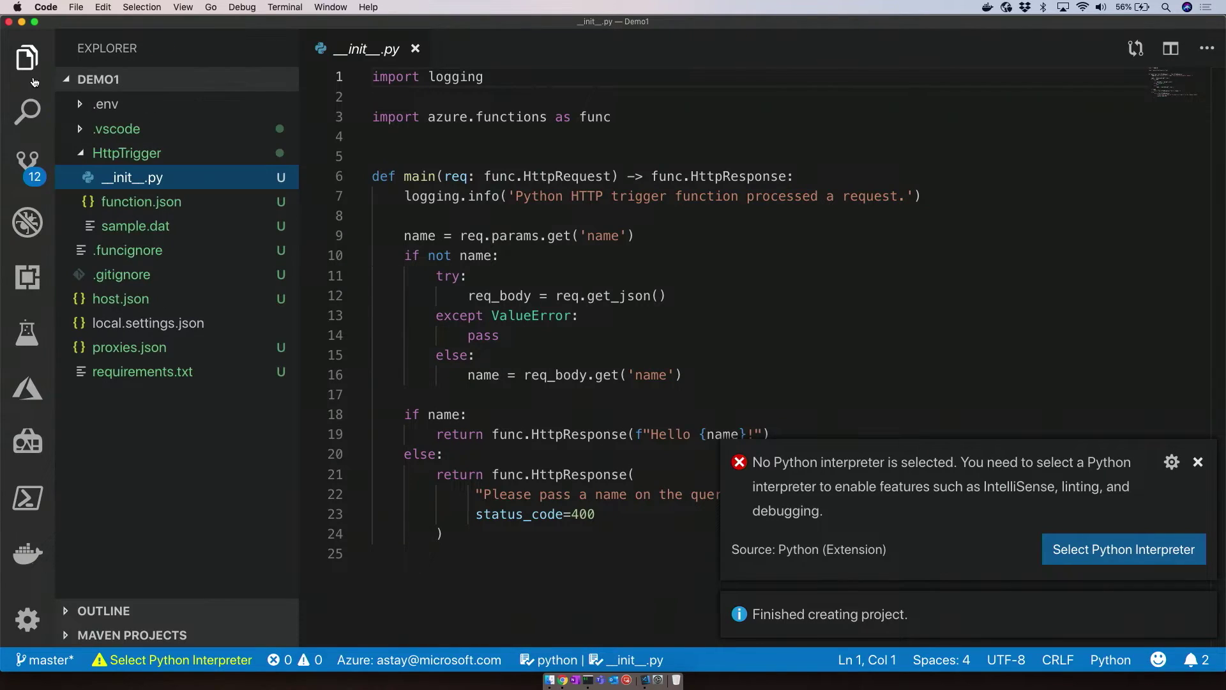
Select the Python 3.6.6 ('.env': venv) interpreter and dismiss the interpreter warning notifications.
click(150, 508)
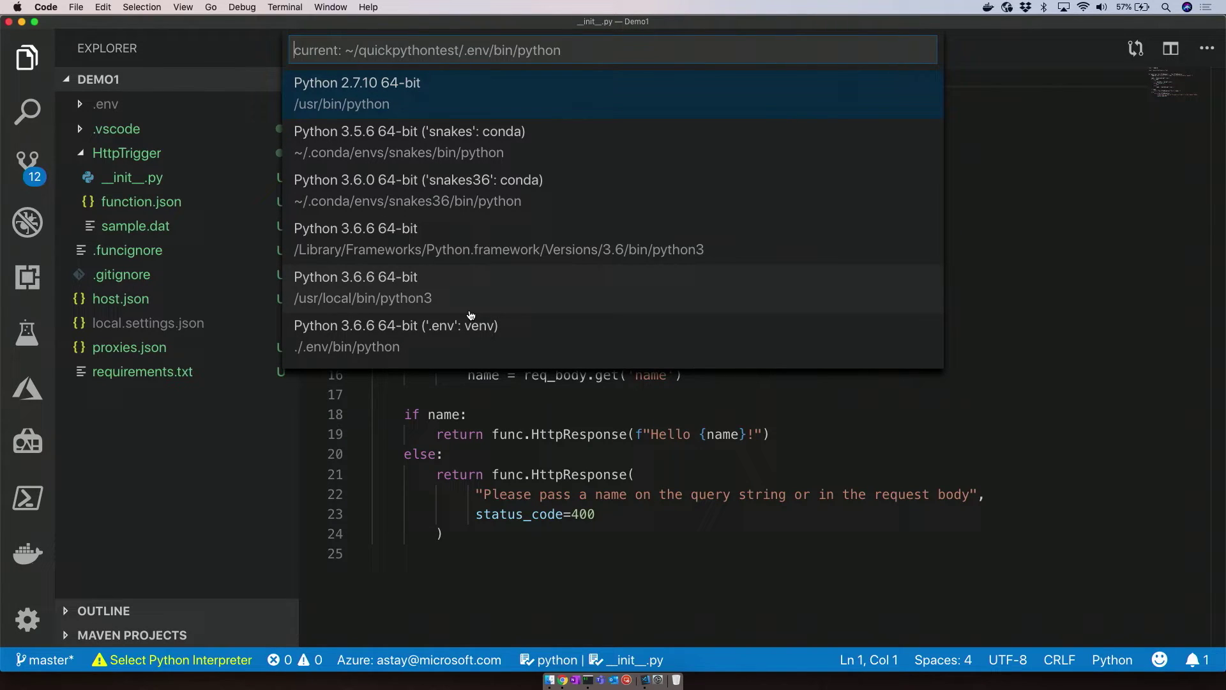
click(464, 348)
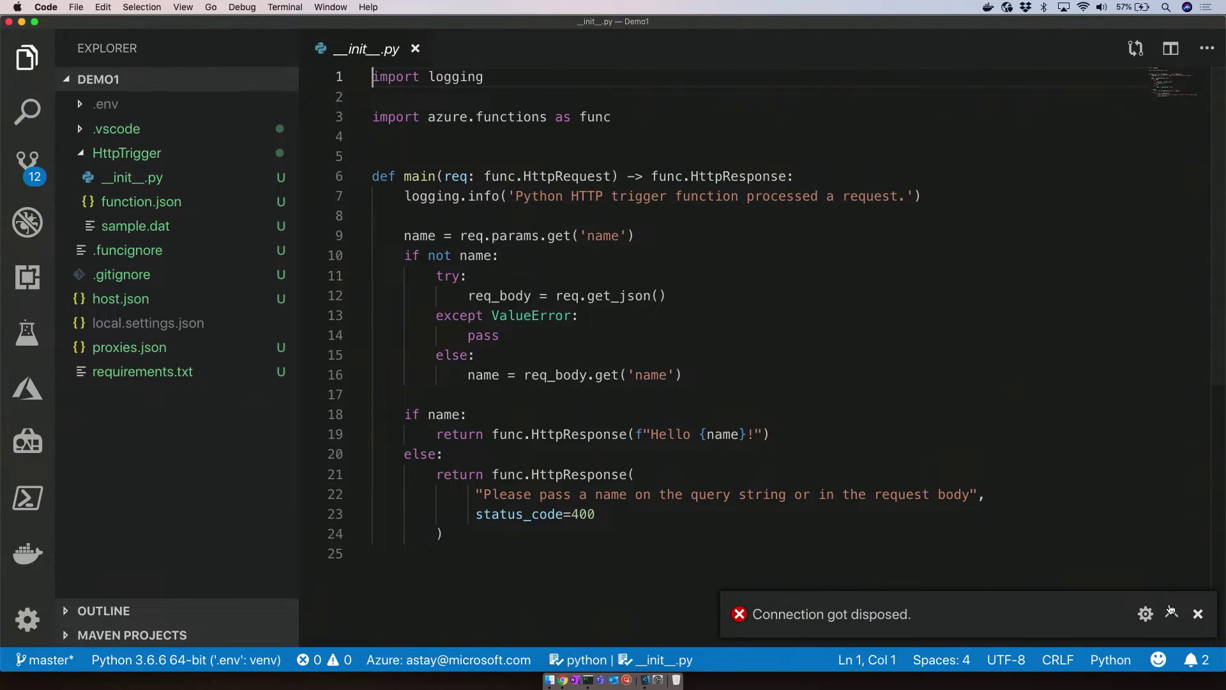
click(1173, 611)
click(1197, 570)
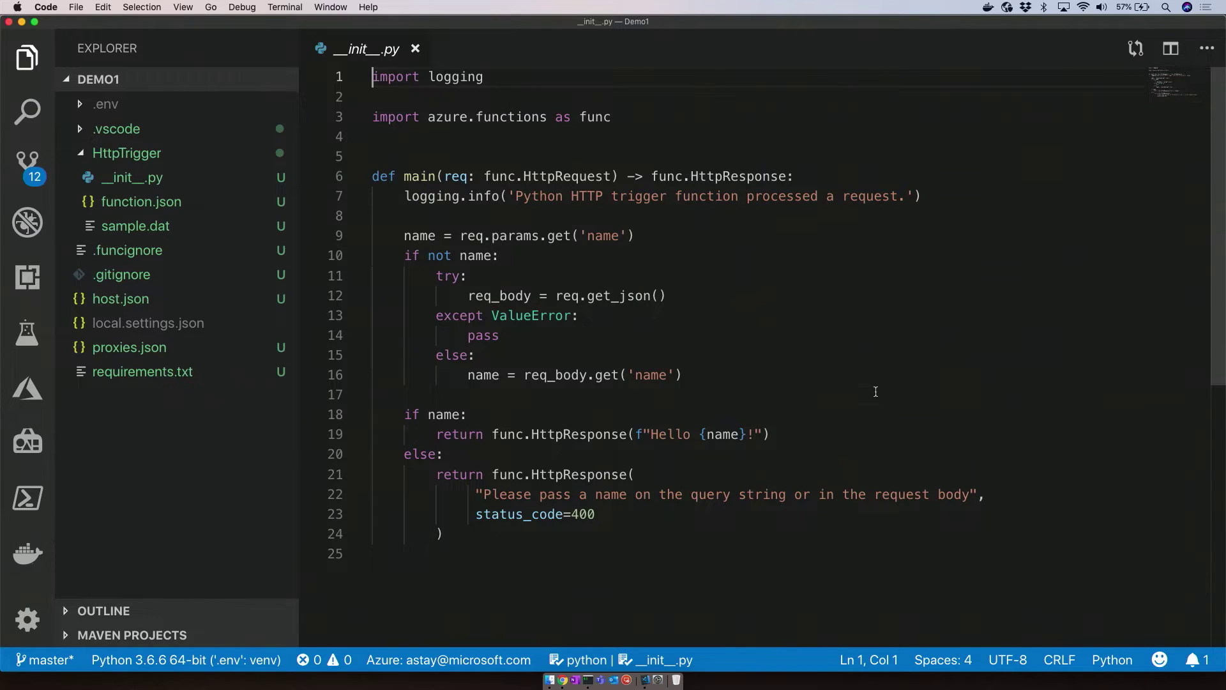
click(875, 392)
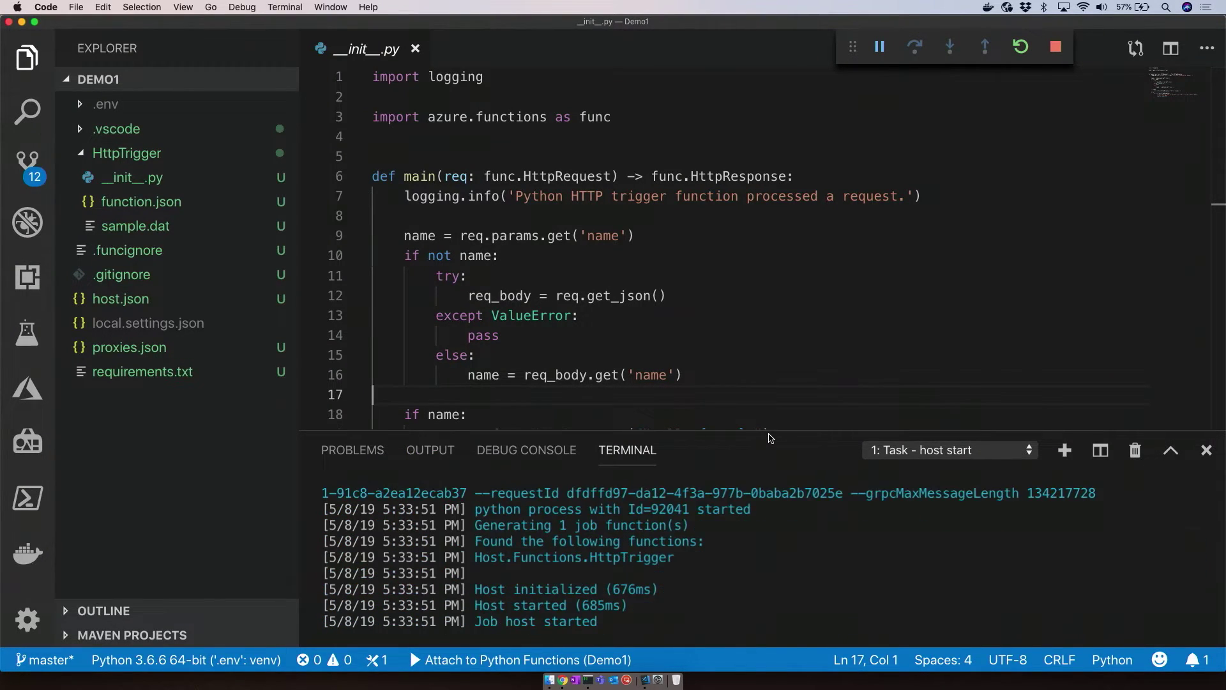
Enlarge the terminal and set a breakpoint on line 10 of the function.
drag(769, 433, 768, 345)
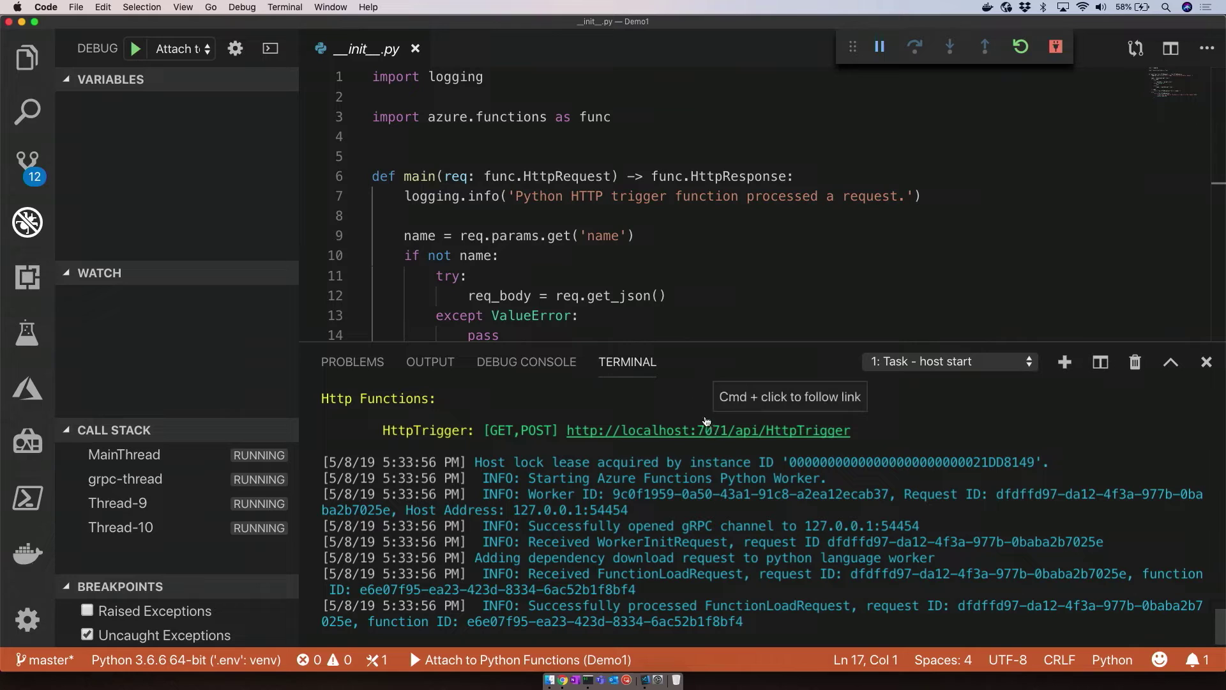
click(310, 256)
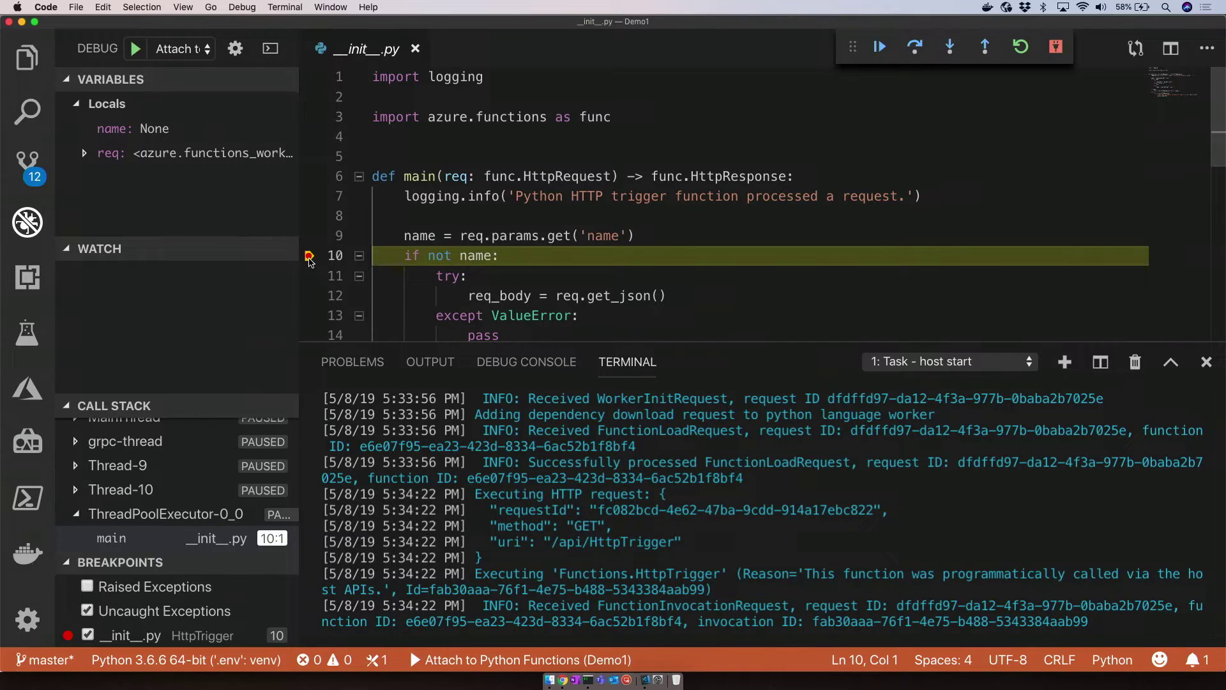
click(492, 256)
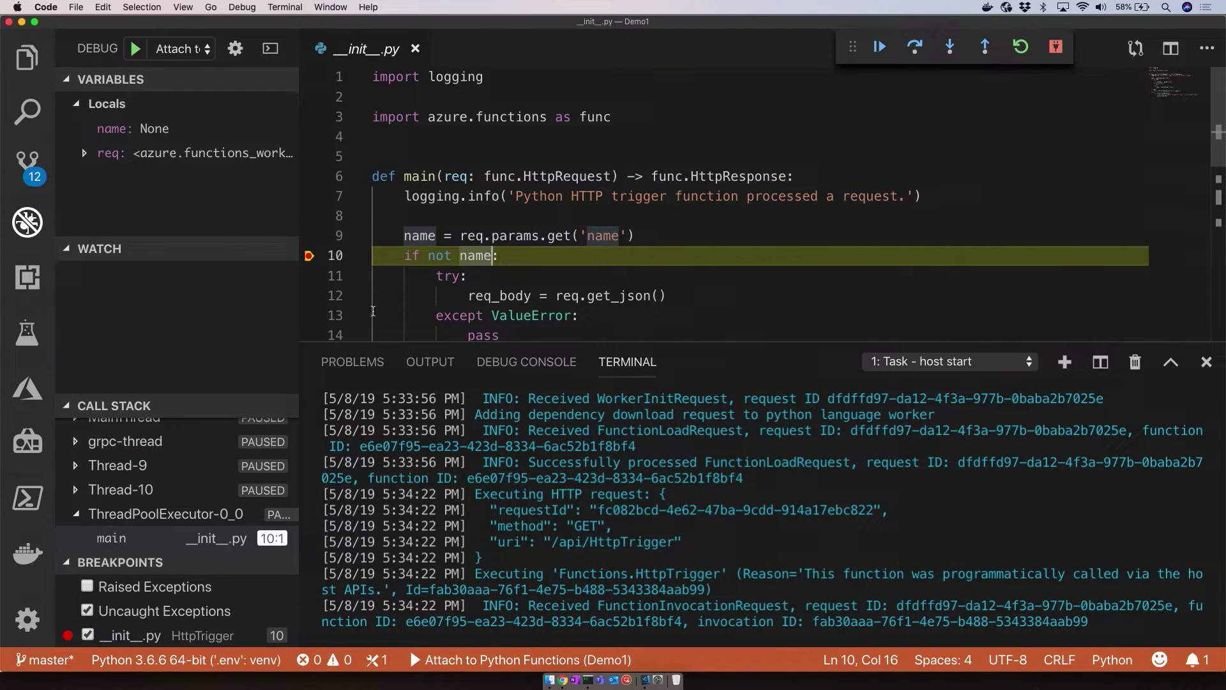
drag(189, 248, 189, 236)
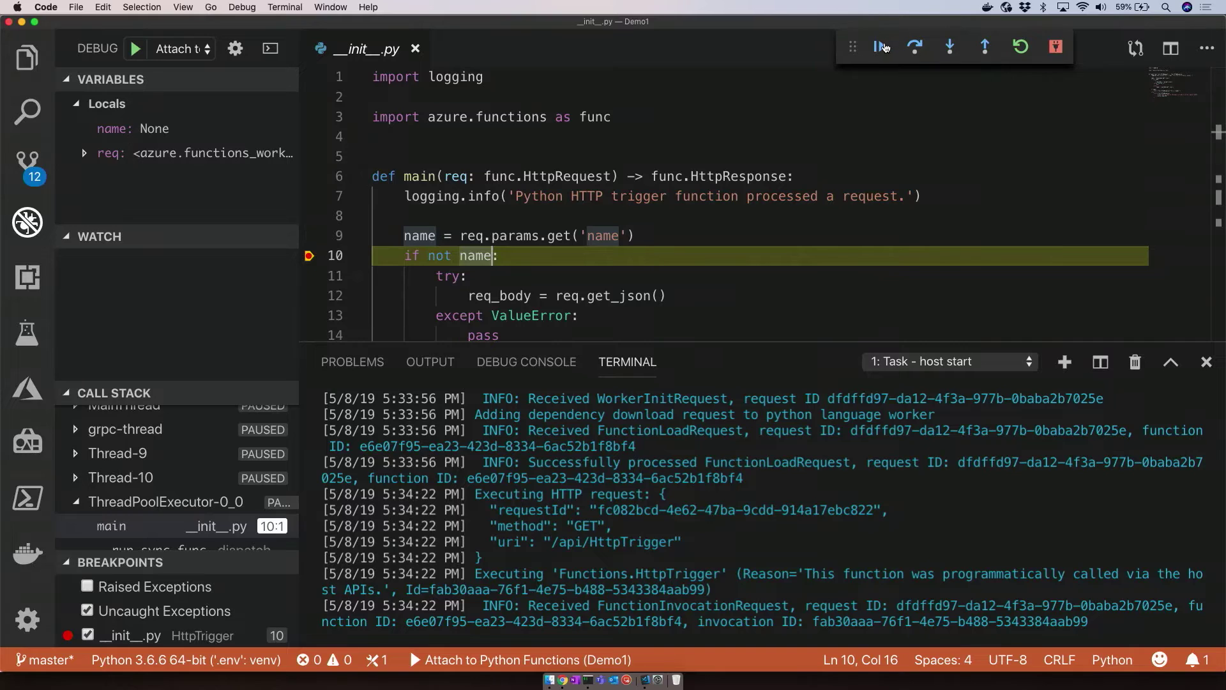
Resume past the breakpoint, then call the function URL in Chrome with name Asavari.
key(F5)
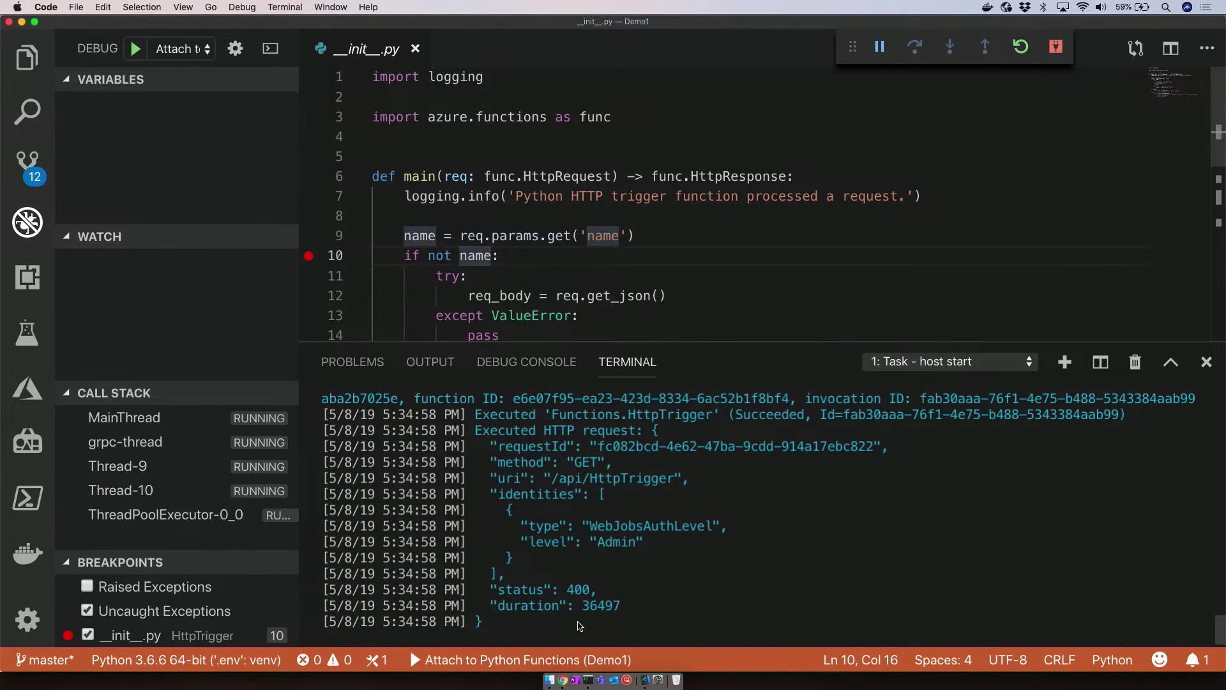
click(564, 679)
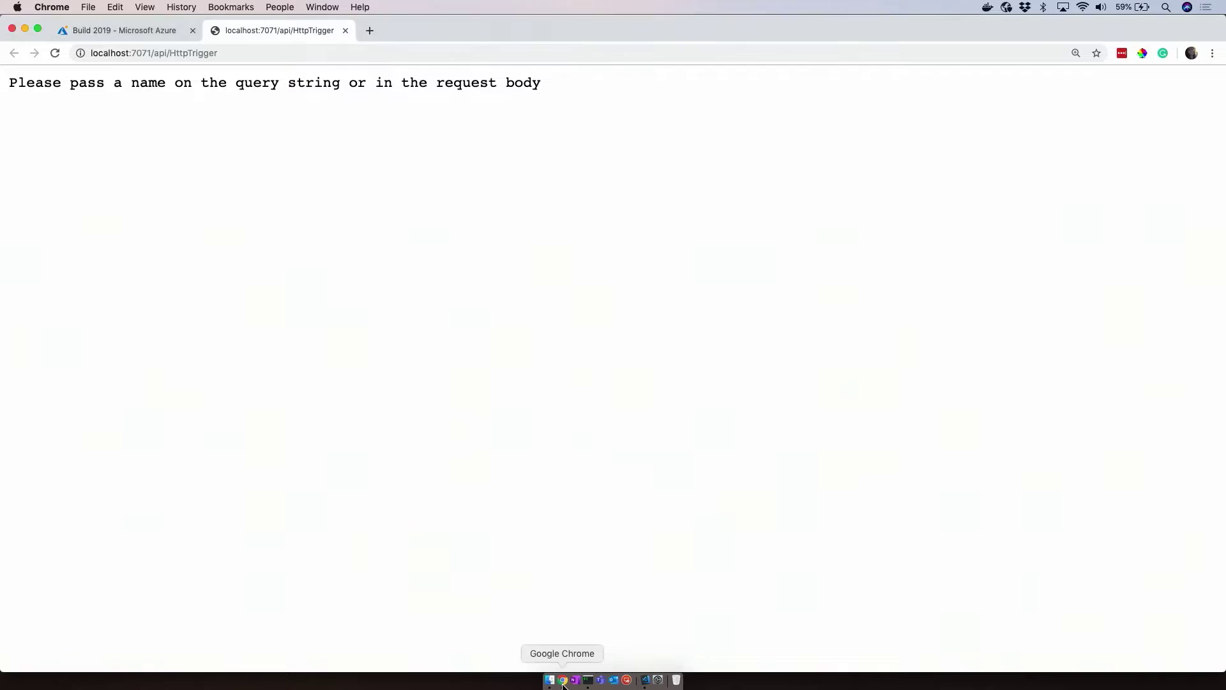
click(422, 52)
key(Right)
text(?)
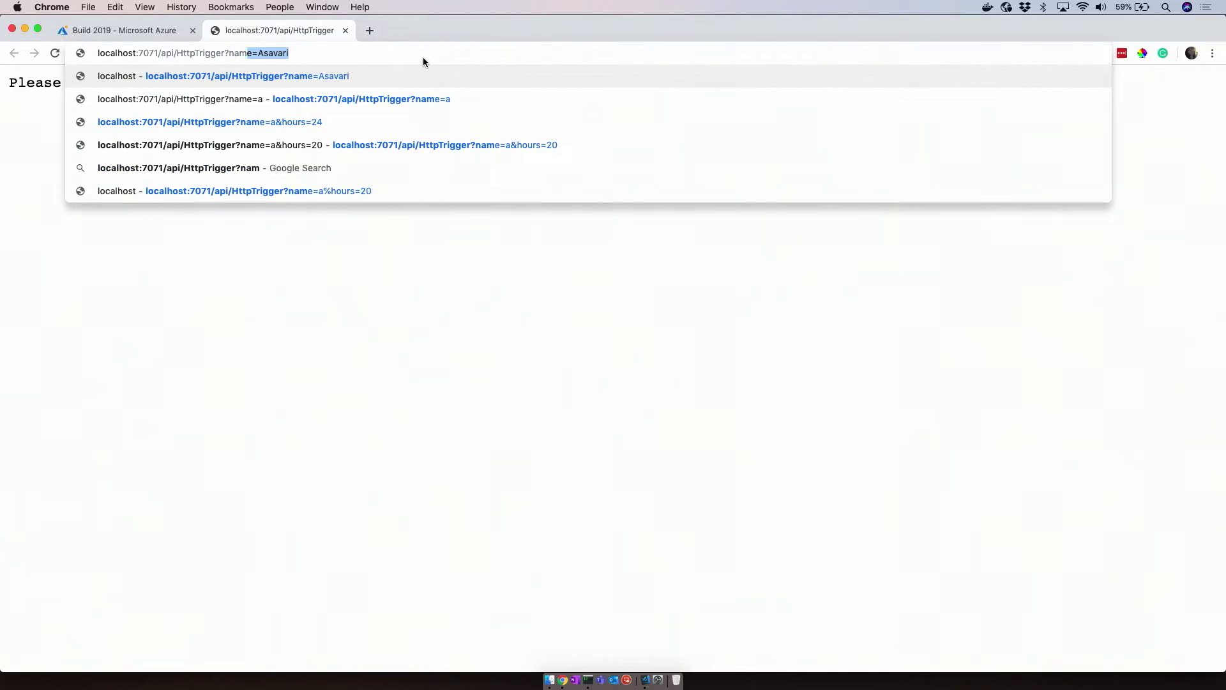
key(Return)
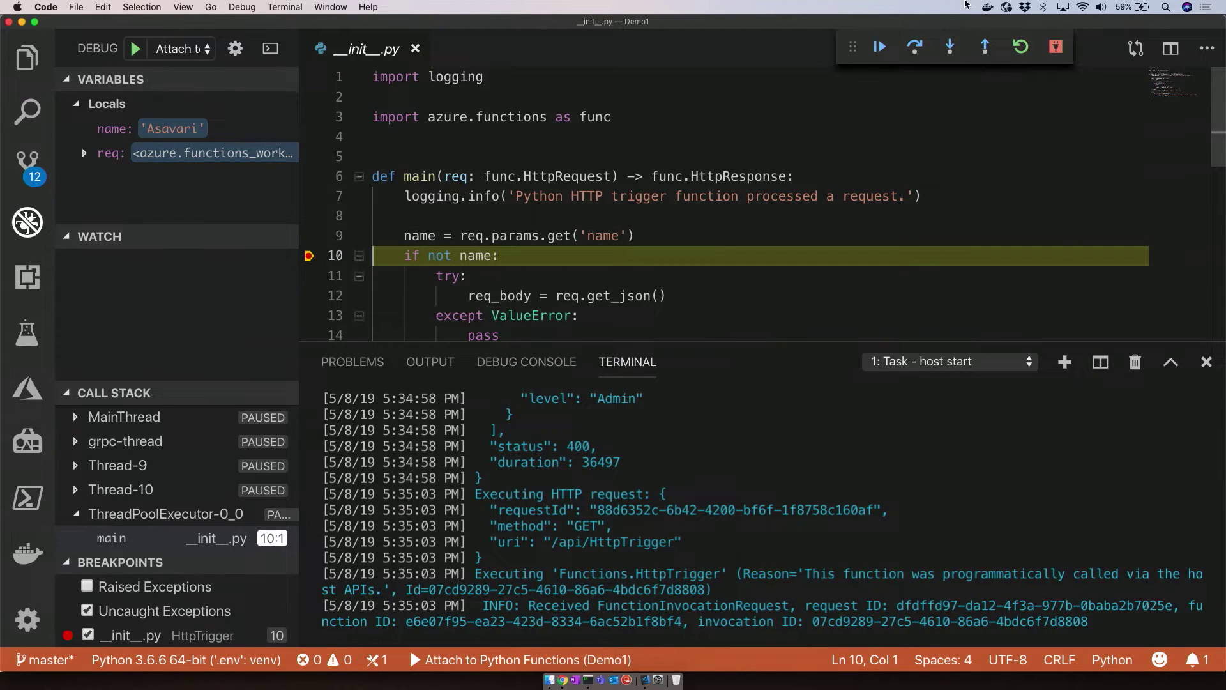
Let the Asavari request finish, stop debugging with Shift+F5, and select __init__.py.
key(F5)
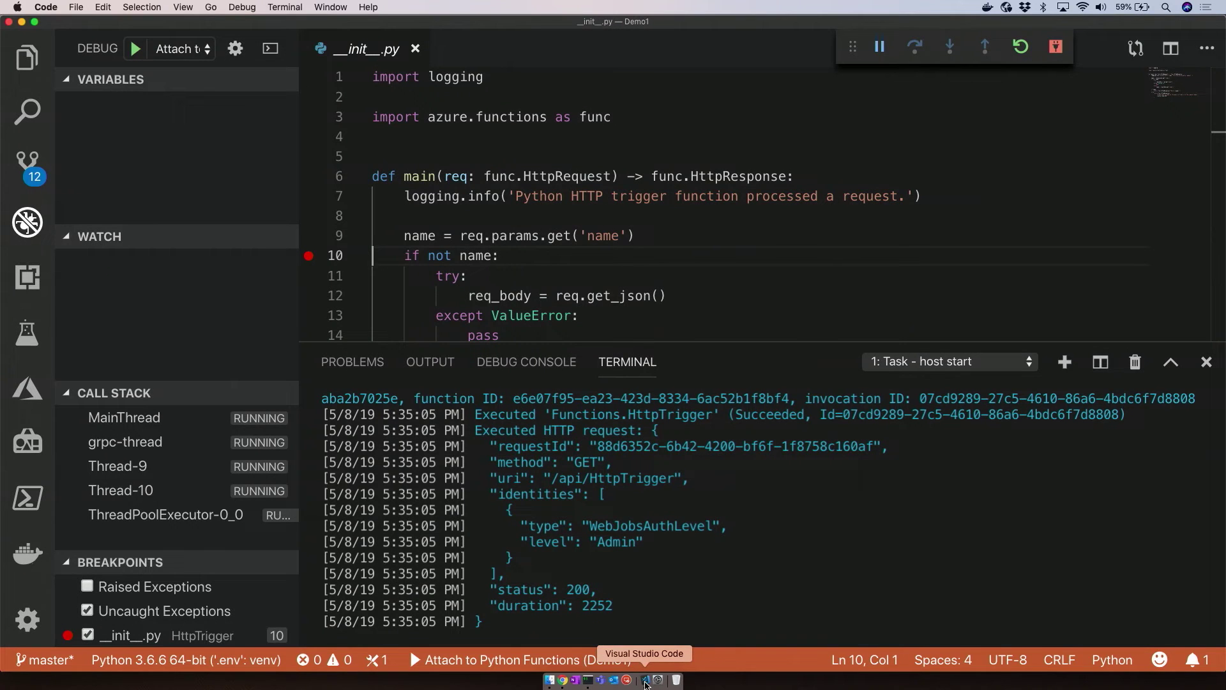
click(27, 59)
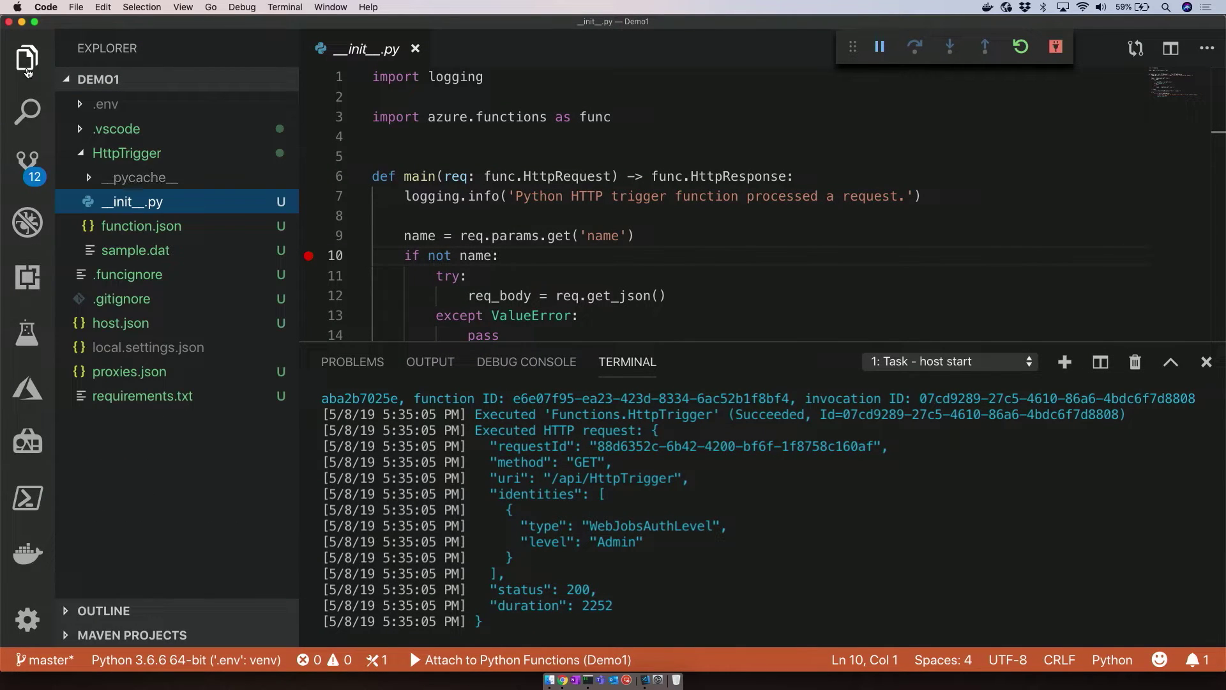
mouse_move(126, 153)
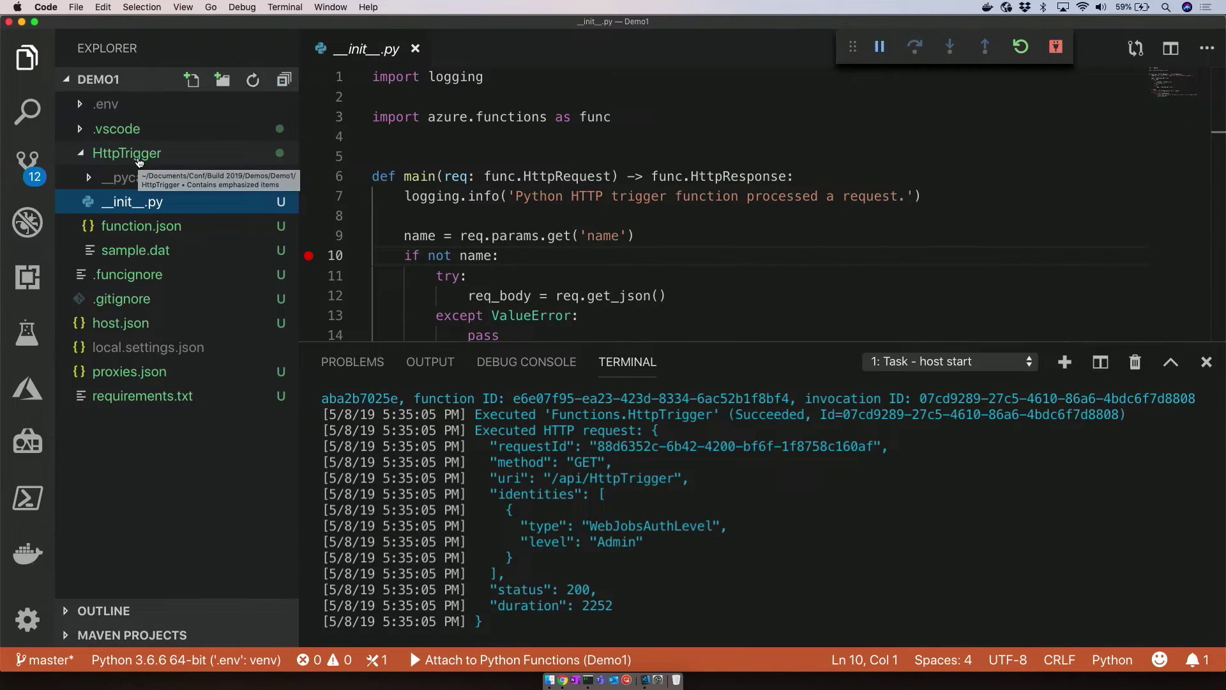
key(shift+F5)
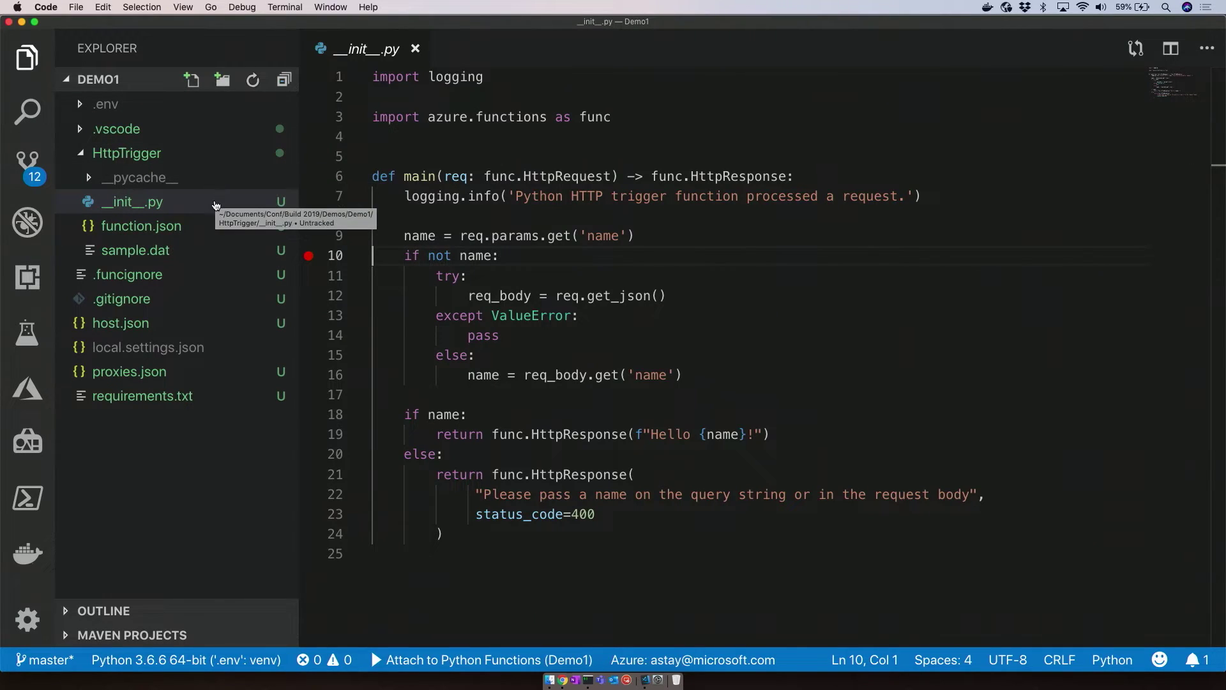
click(168, 208)
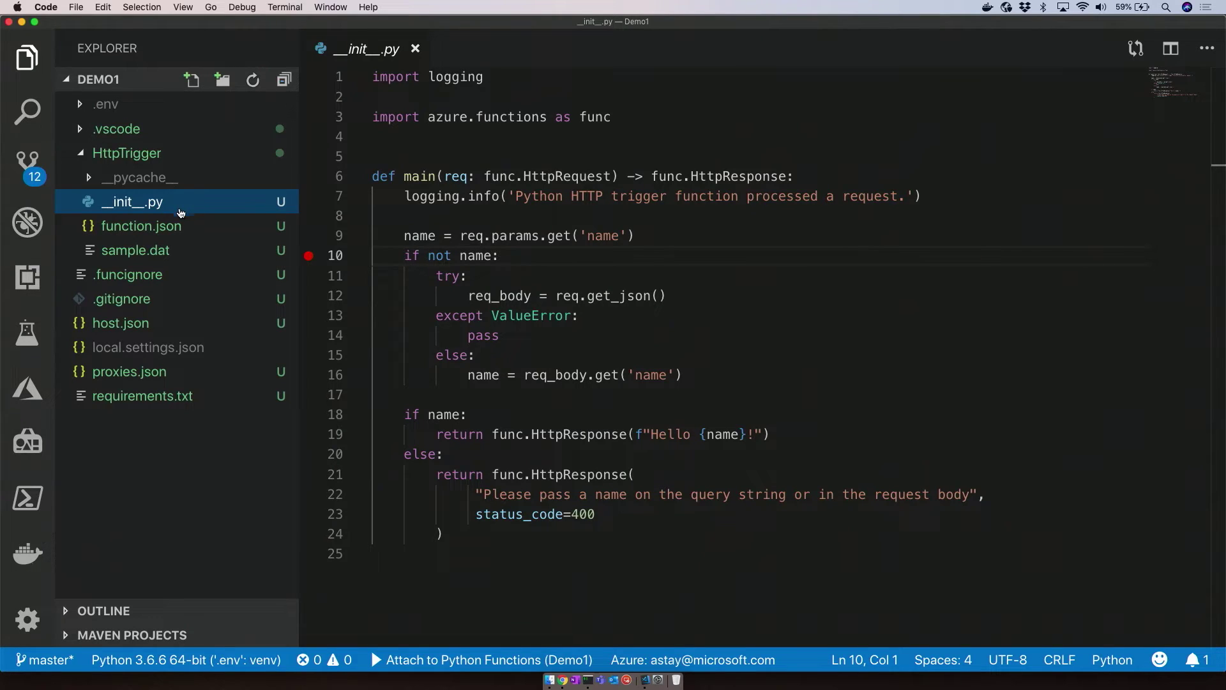
Review the HTTP trigger and output bindings in function.json, enlarging the interface.
click(175, 230)
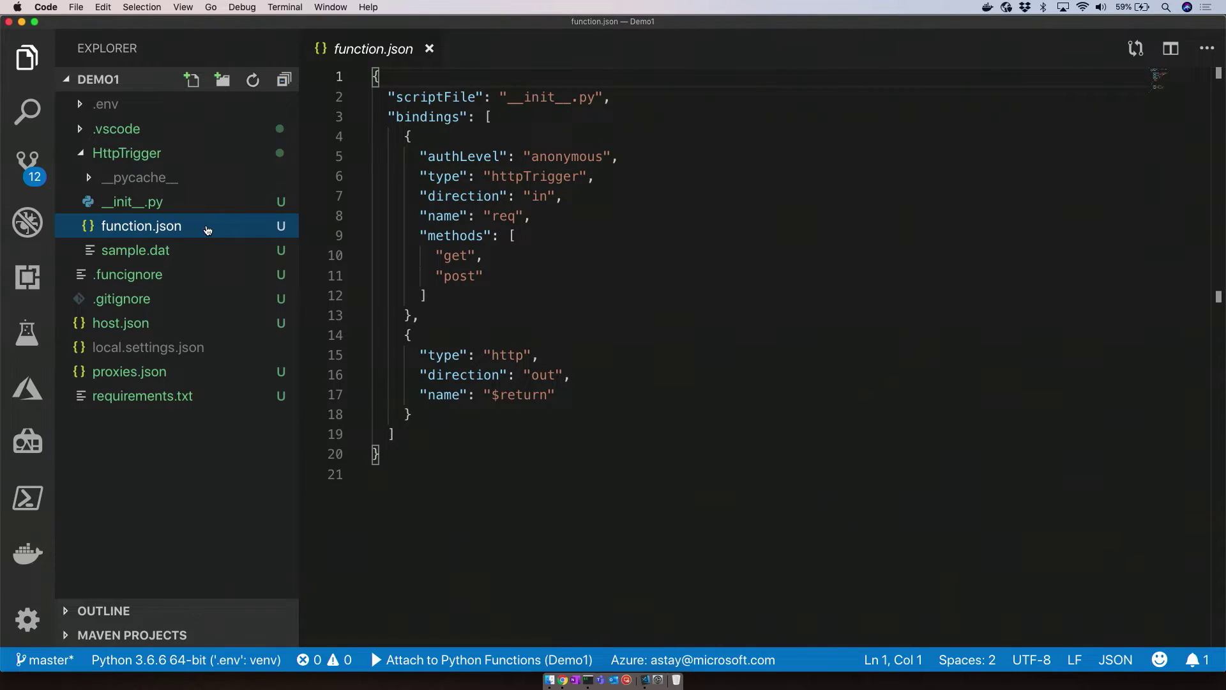
click(568, 196)
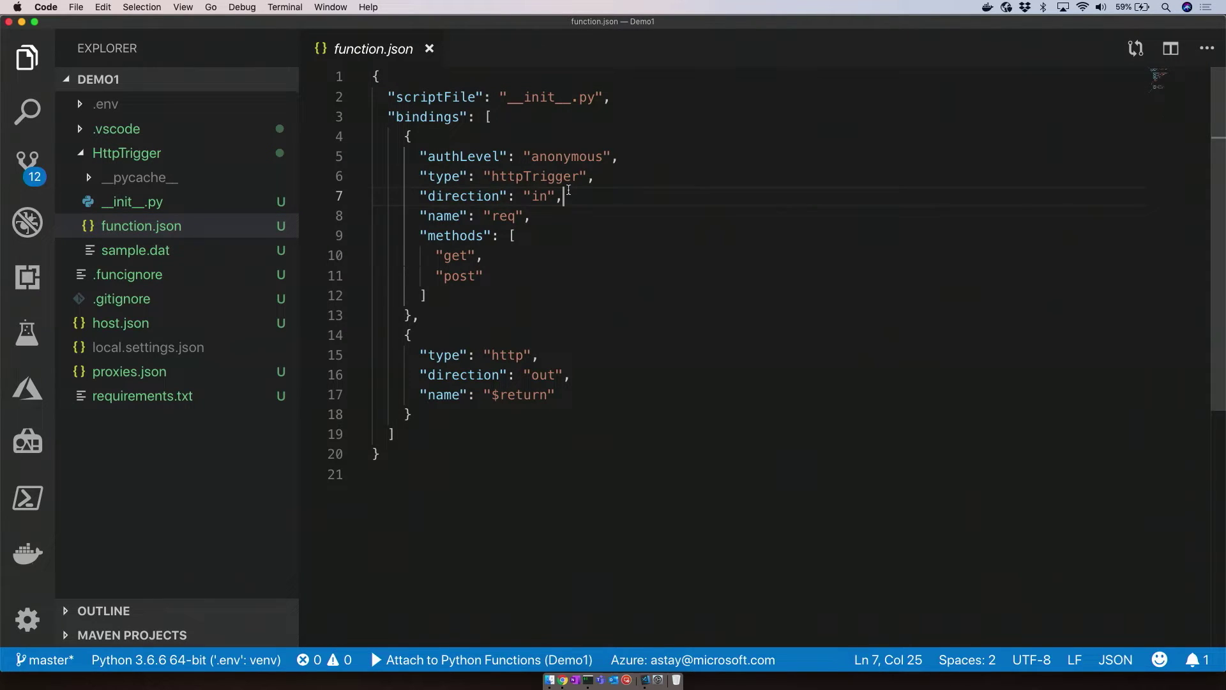
key(super+equal)
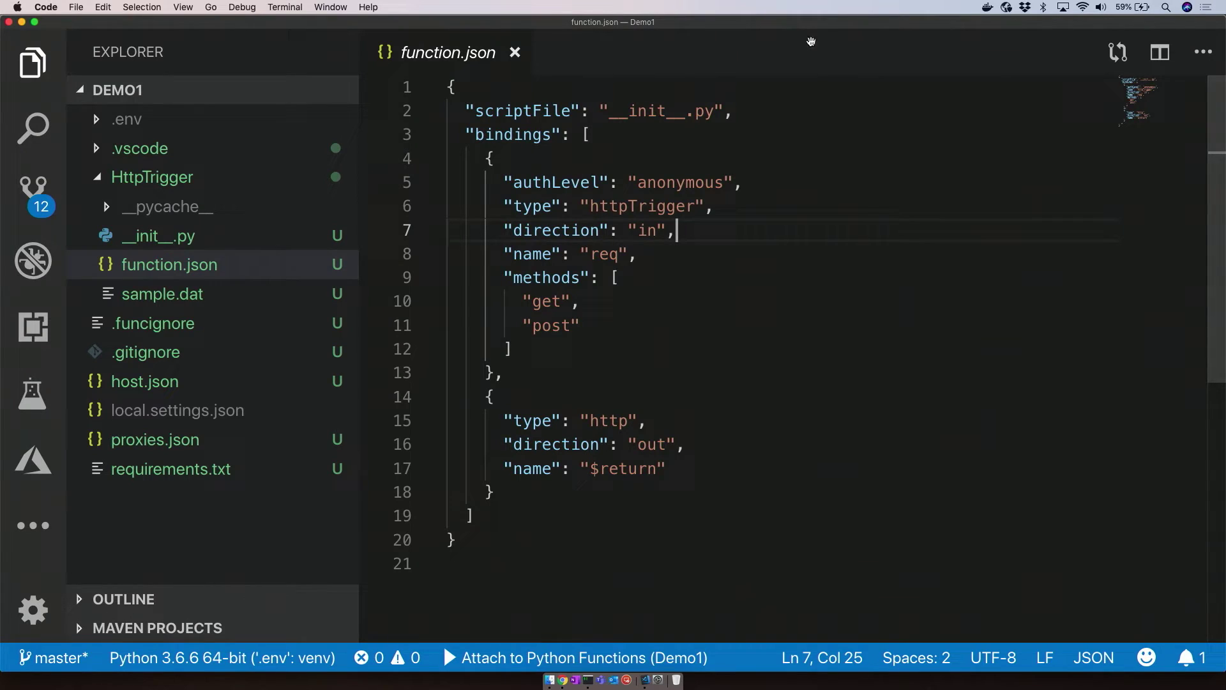
click(717, 112)
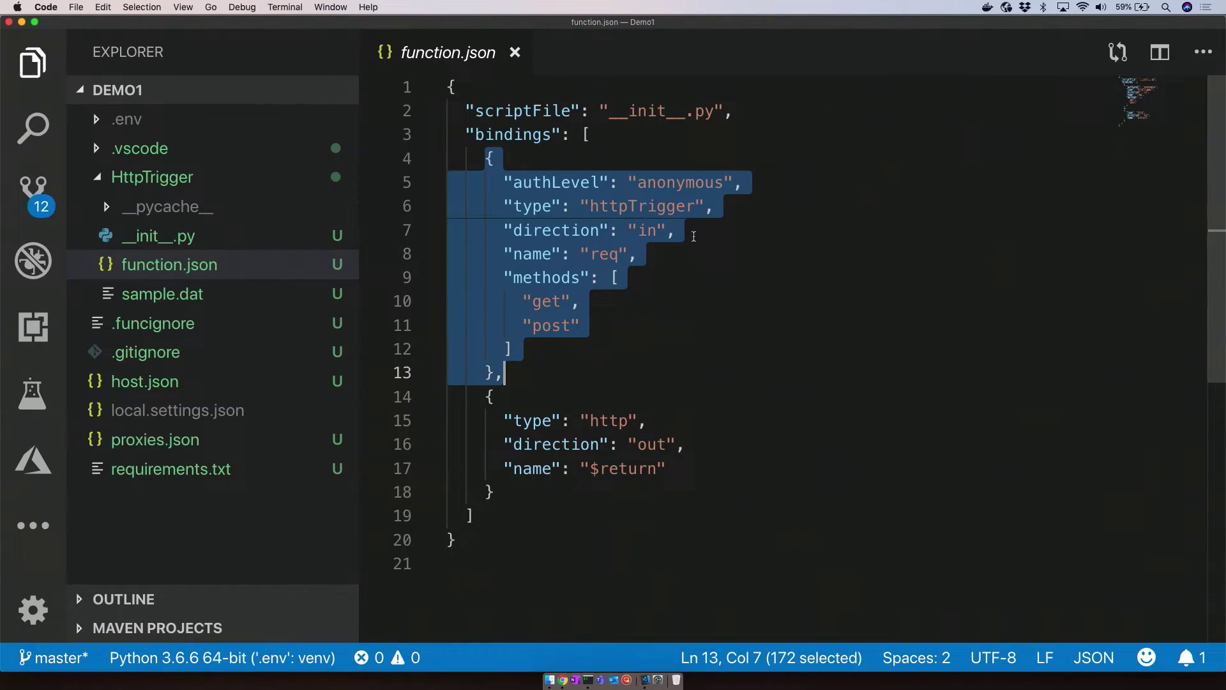
click(516, 350)
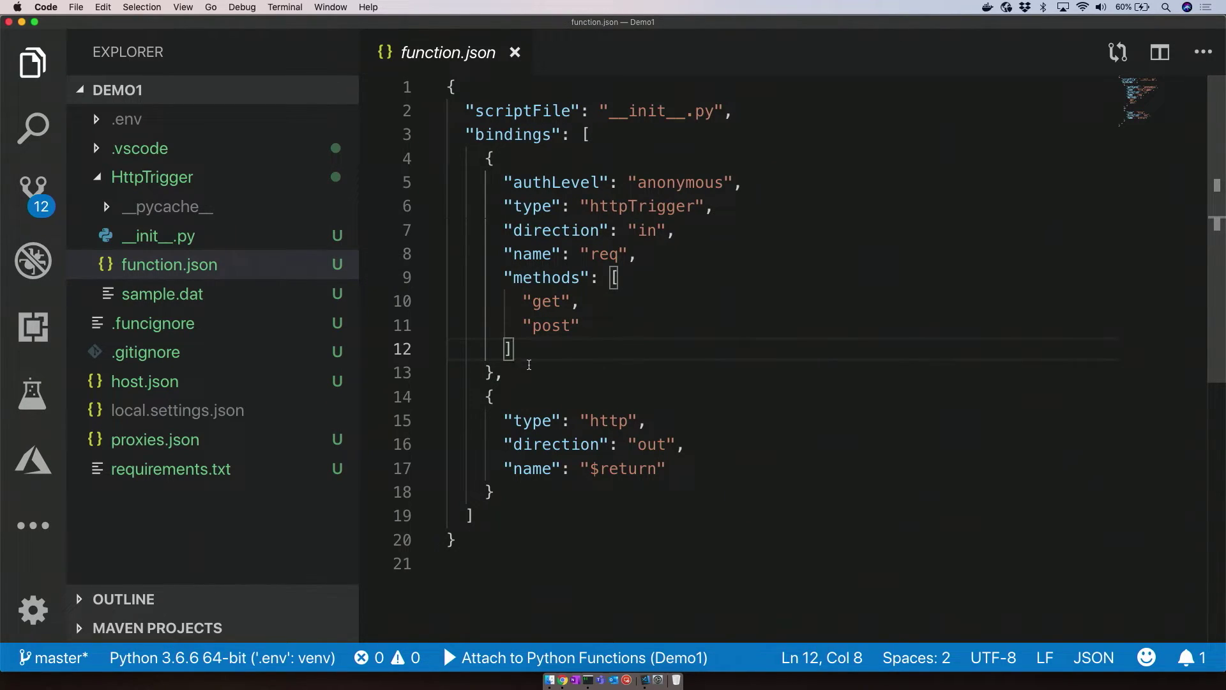
drag(488, 396, 501, 491)
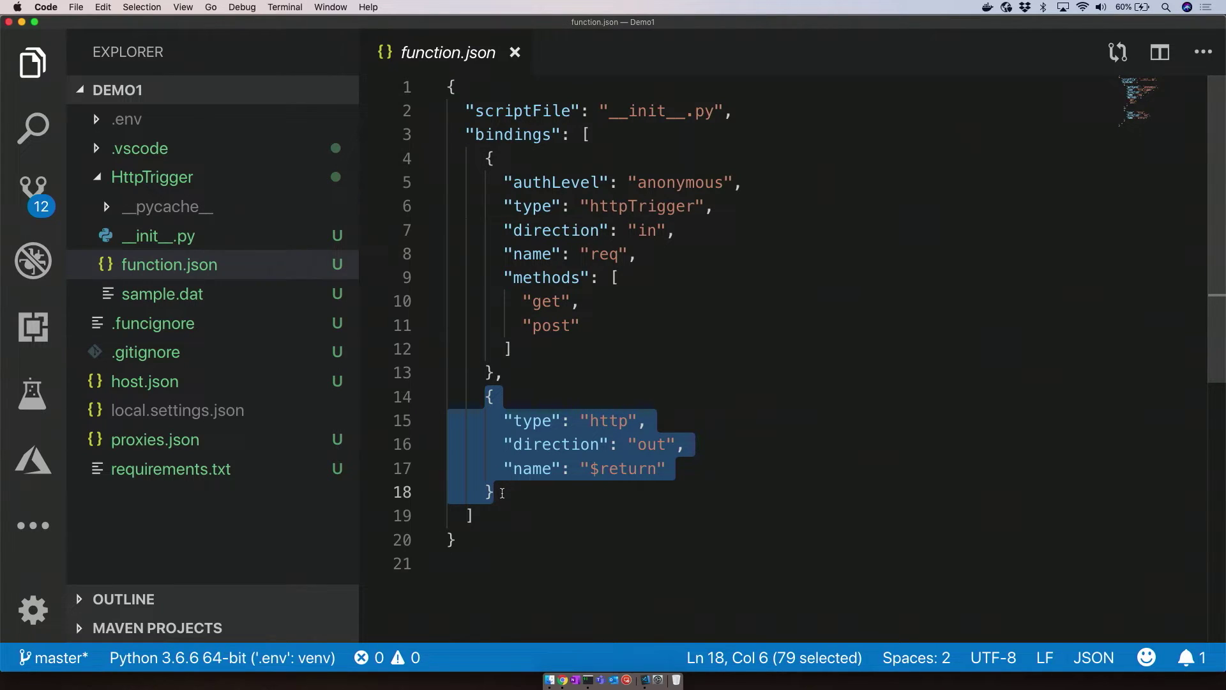
click(501, 491)
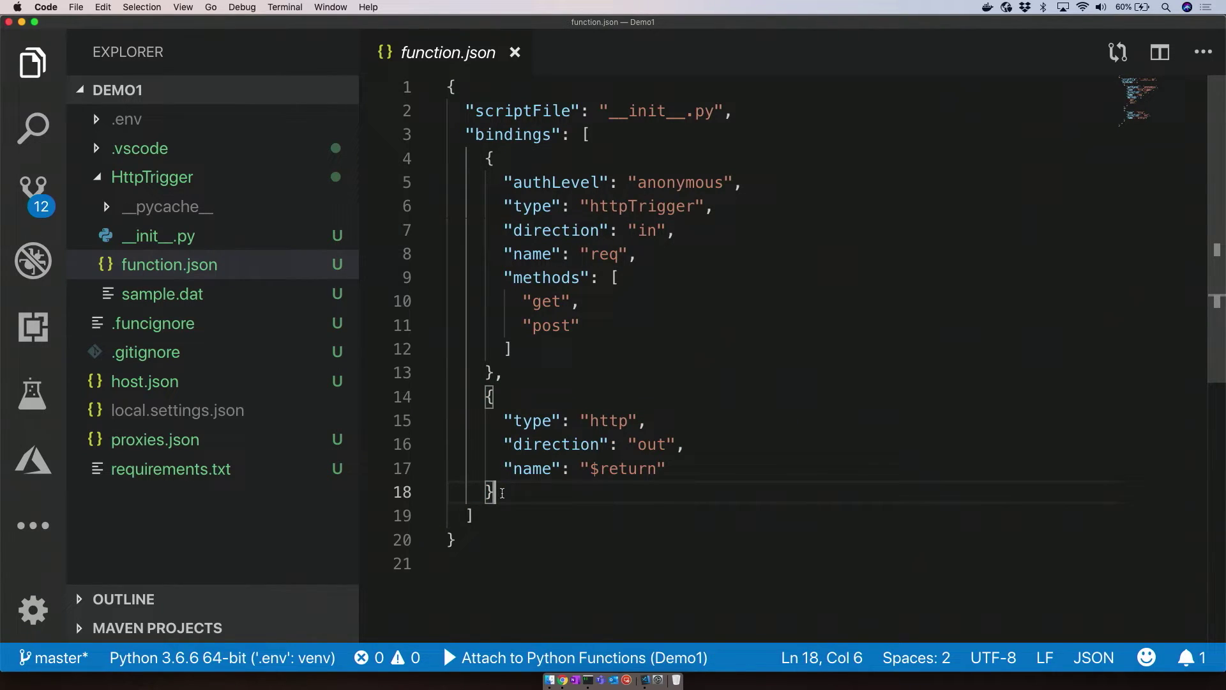
Start Add binding from the function.json context menu, then cancel it.
right_click(247, 267)
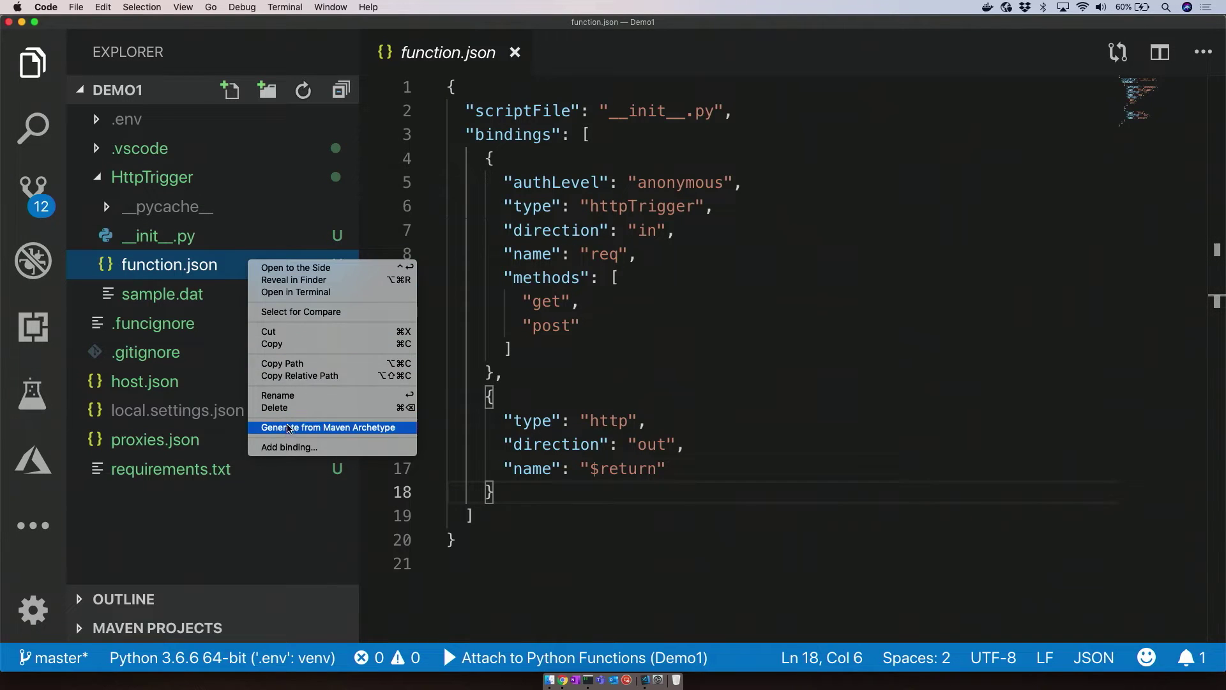
click(287, 447)
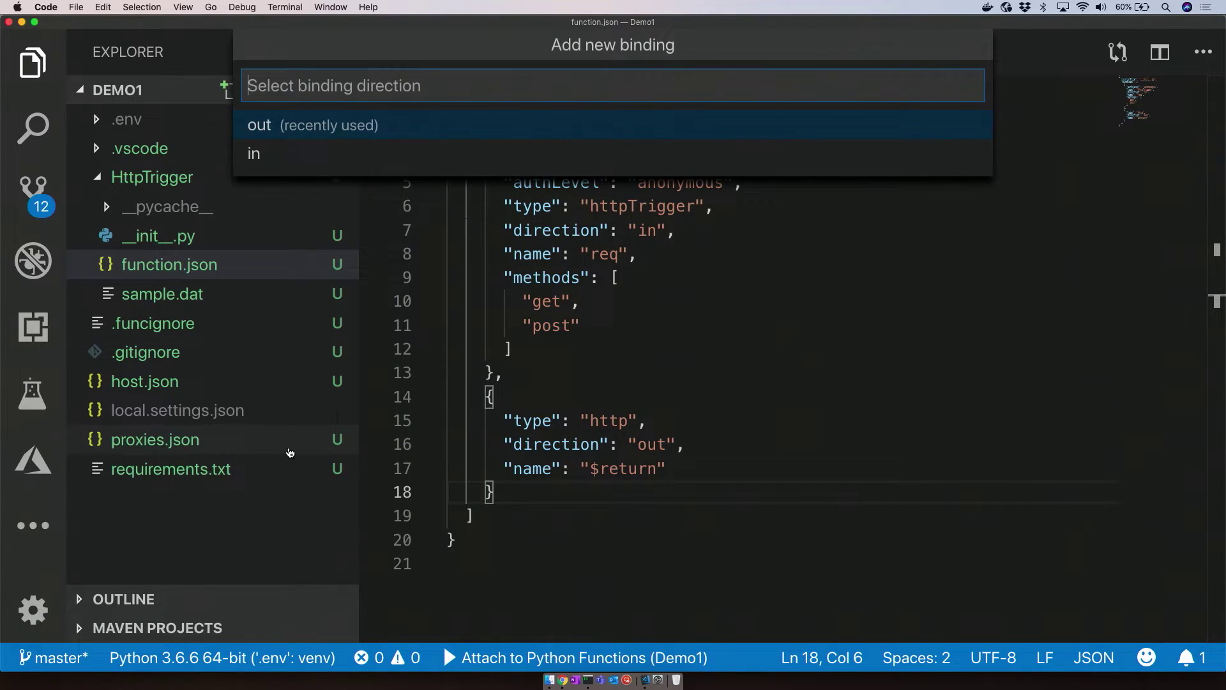
key(Escape)
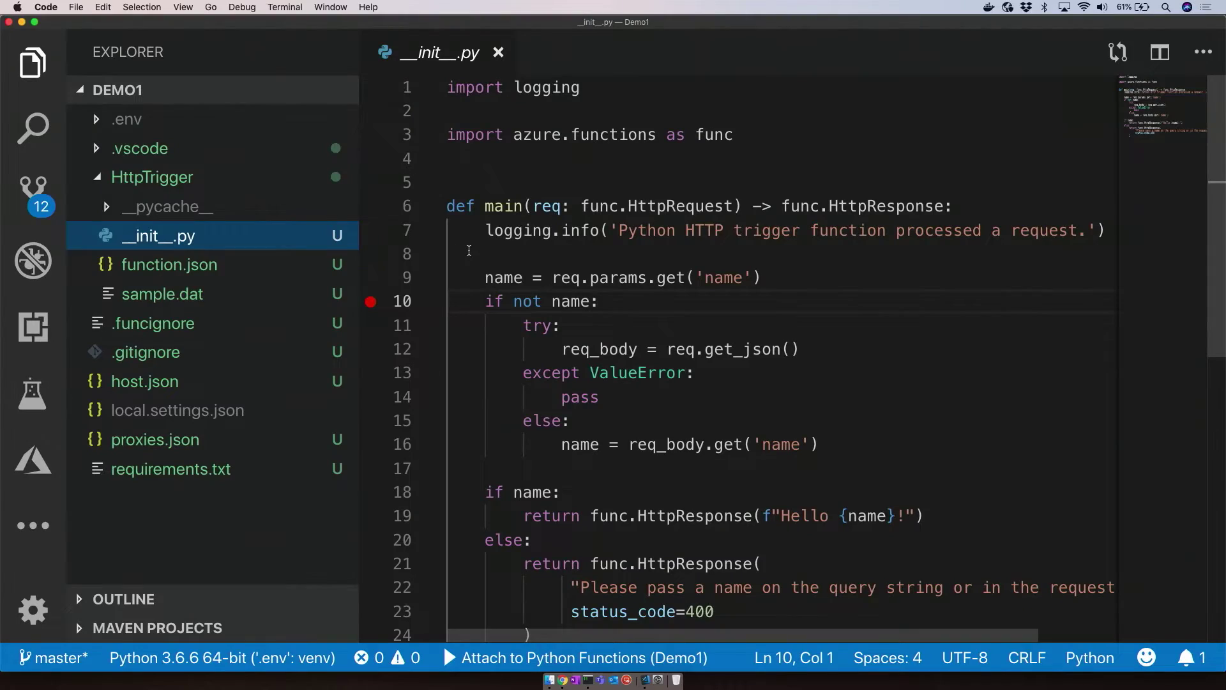
click(561, 207)
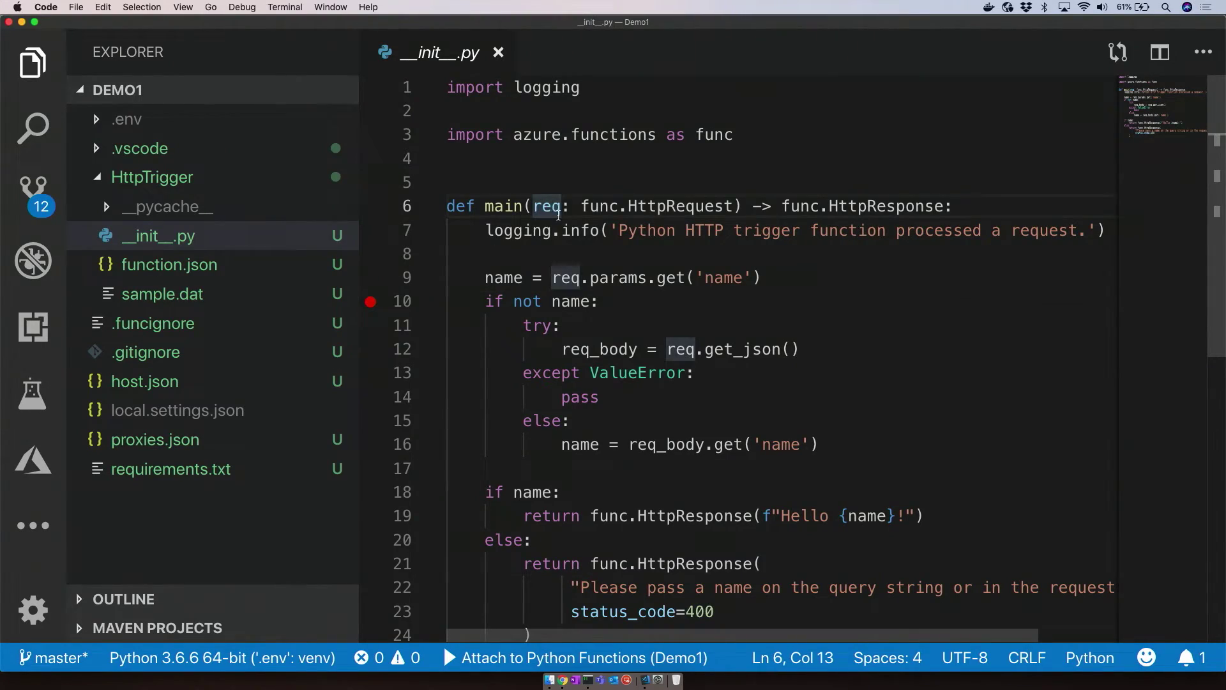
key(super+minus)
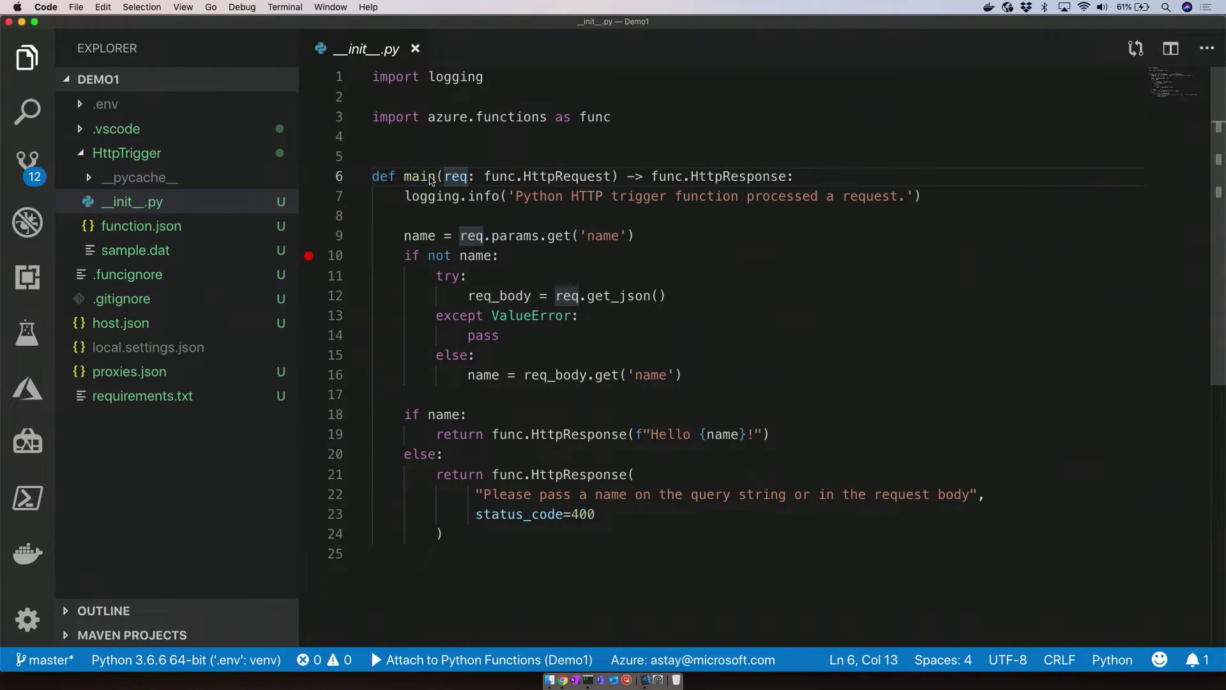
key(super+equal)
double_click(501, 206)
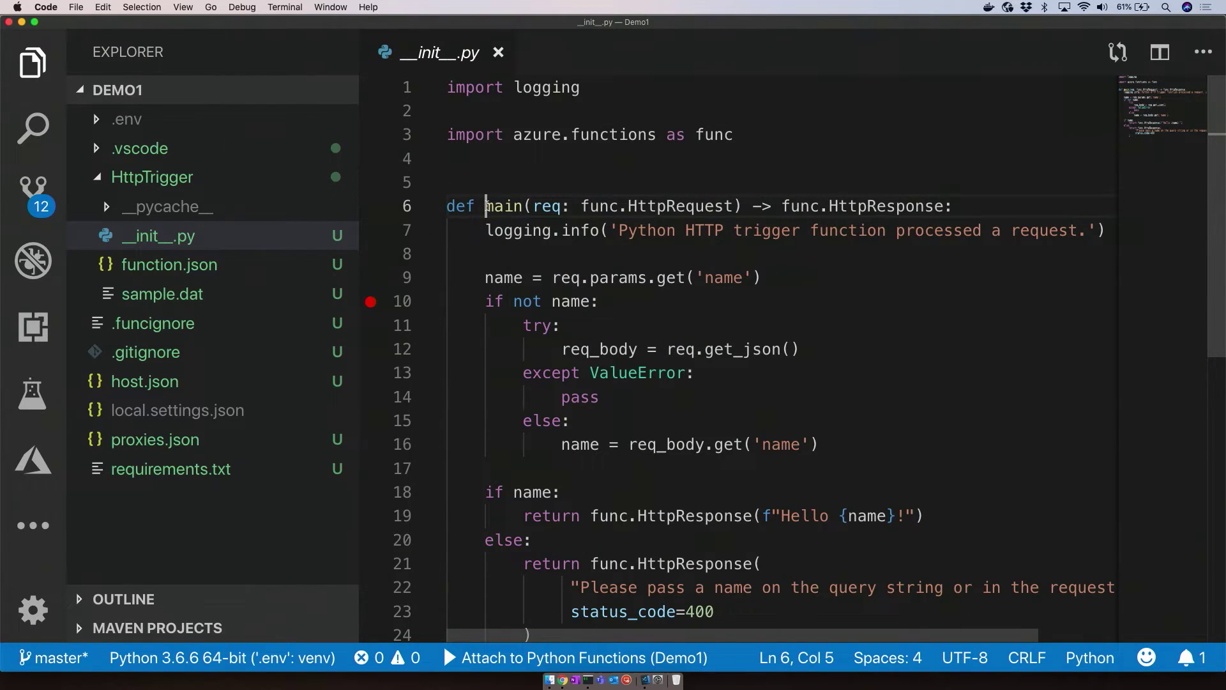
drag(534, 207, 736, 206)
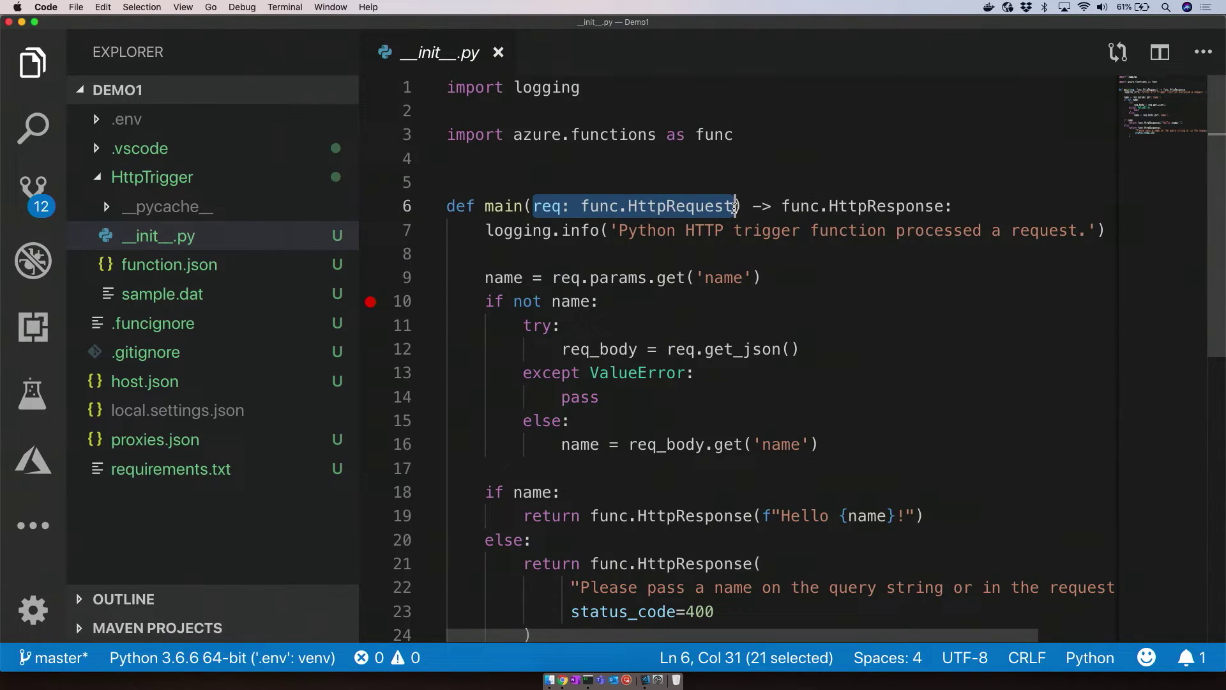
drag(783, 207, 947, 207)
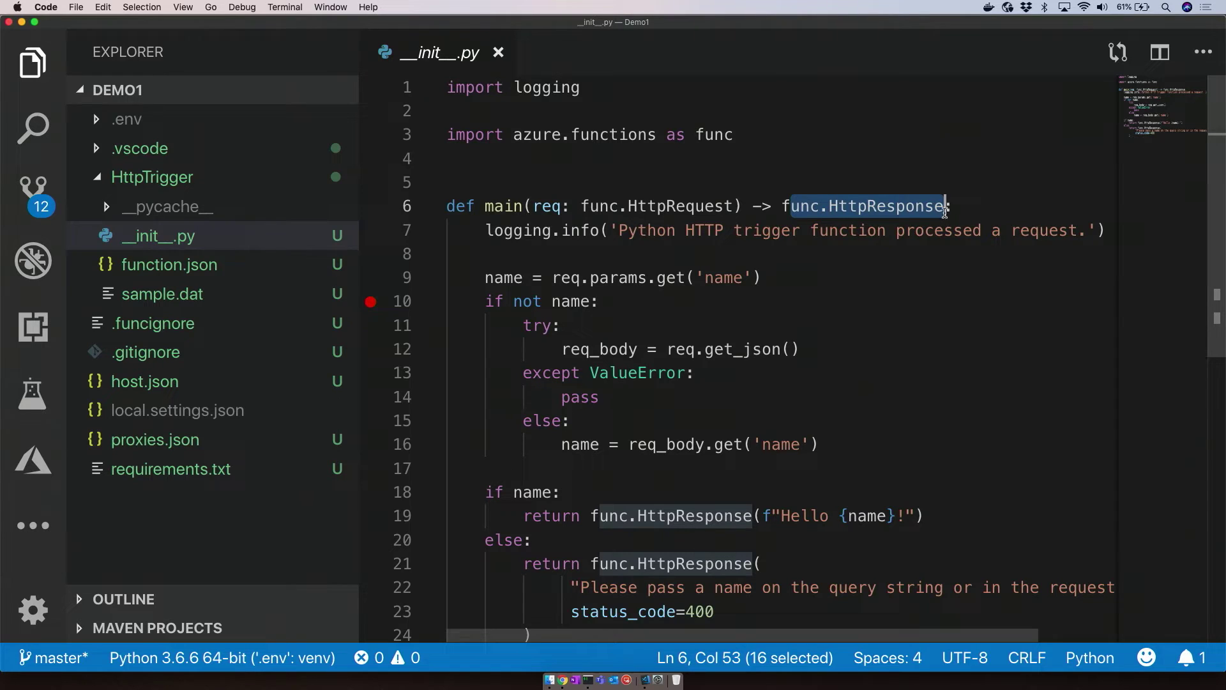
mouse_move(518, 230)
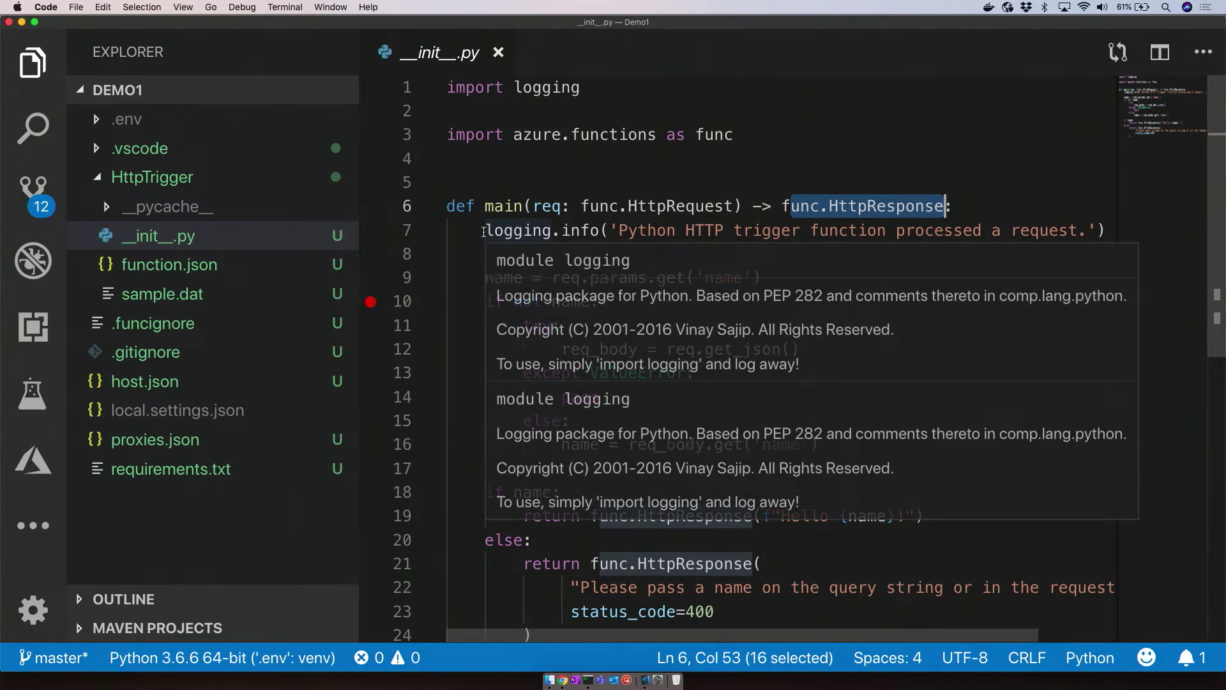
drag(359, 192, 304, 192)
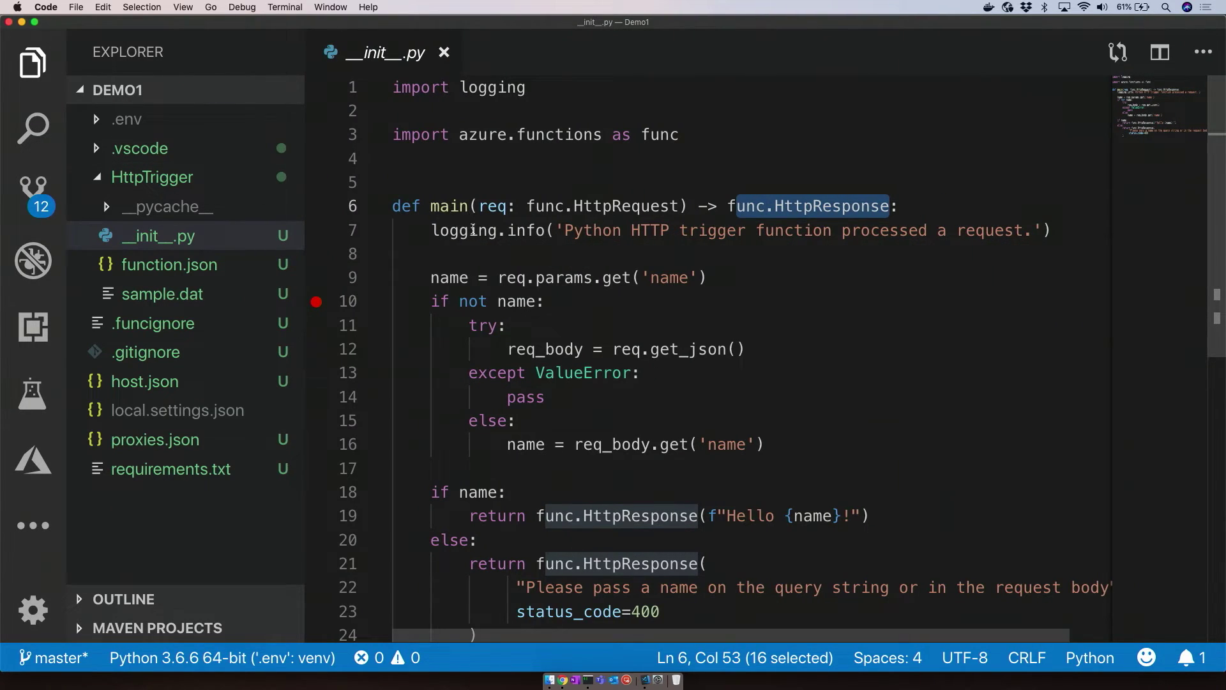
scroll(470, 230, right, 1)
scroll(470, 230, left, 1)
click(464, 230)
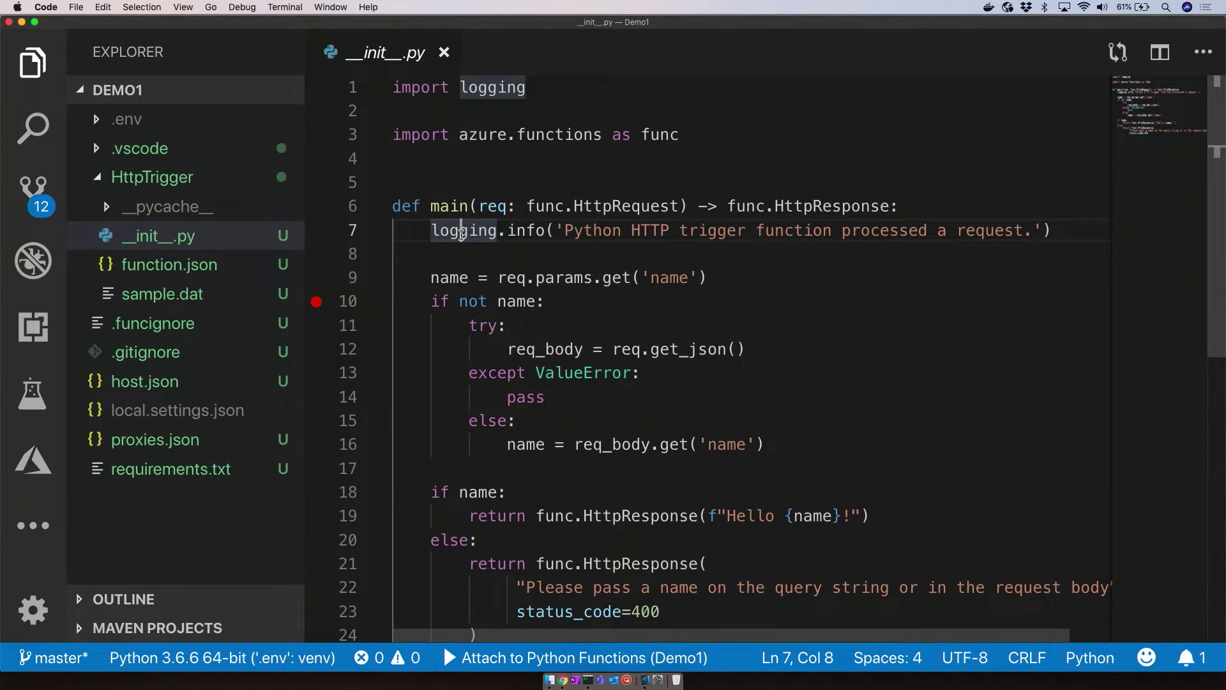
scroll(464, 230, down, 1)
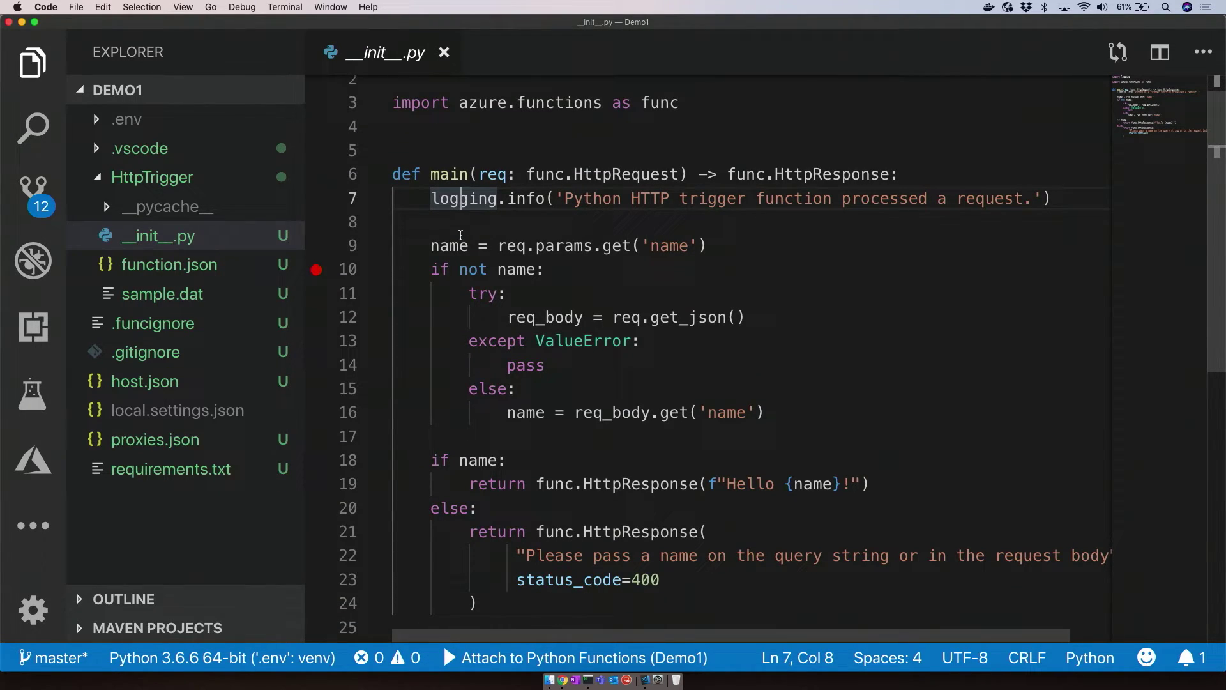
click(457, 243)
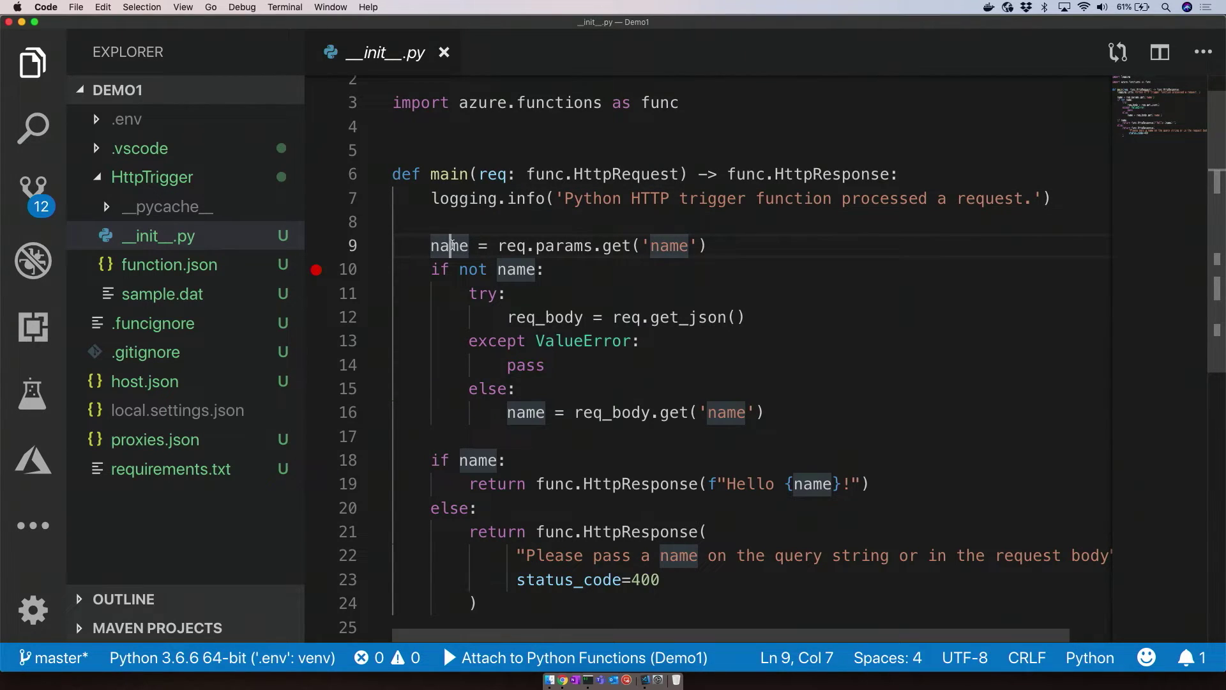
scroll(453, 245, down, 1)
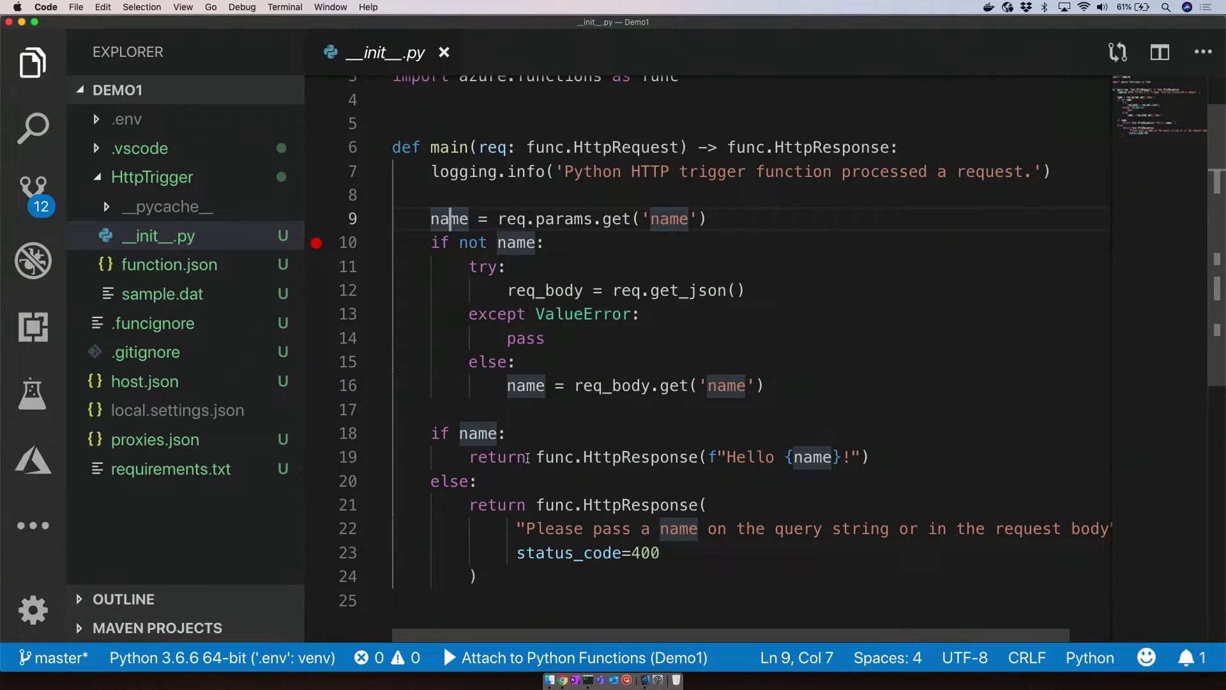
drag(536, 458, 865, 457)
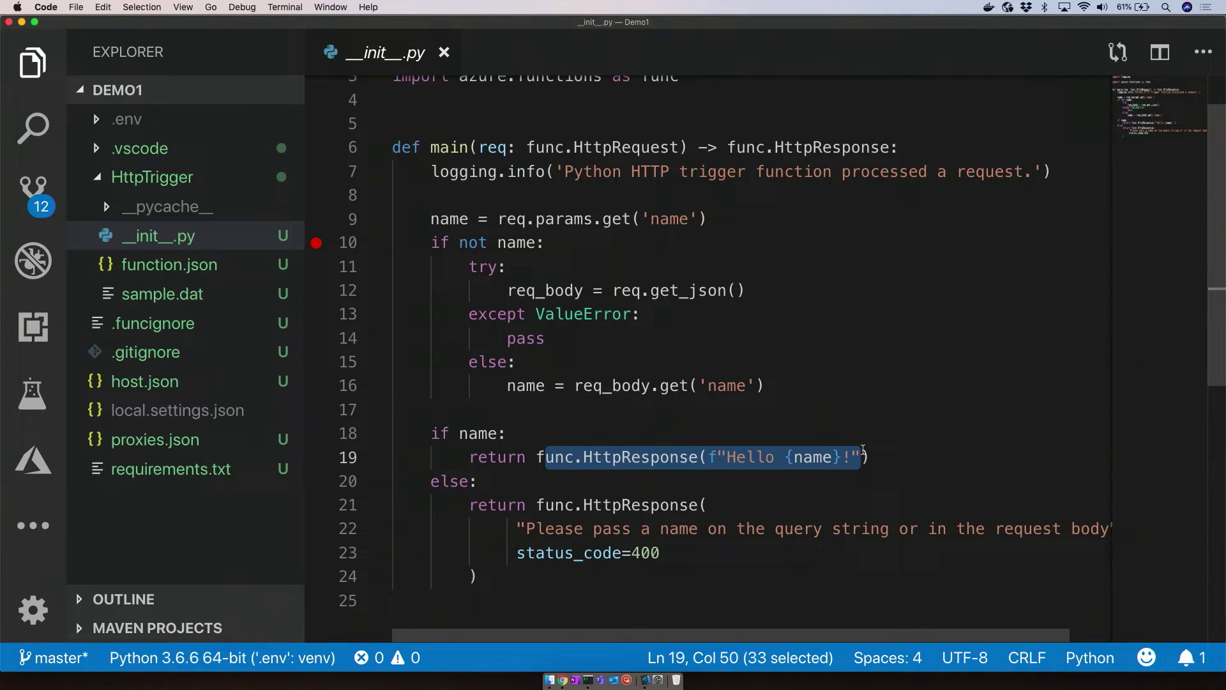
click(866, 456)
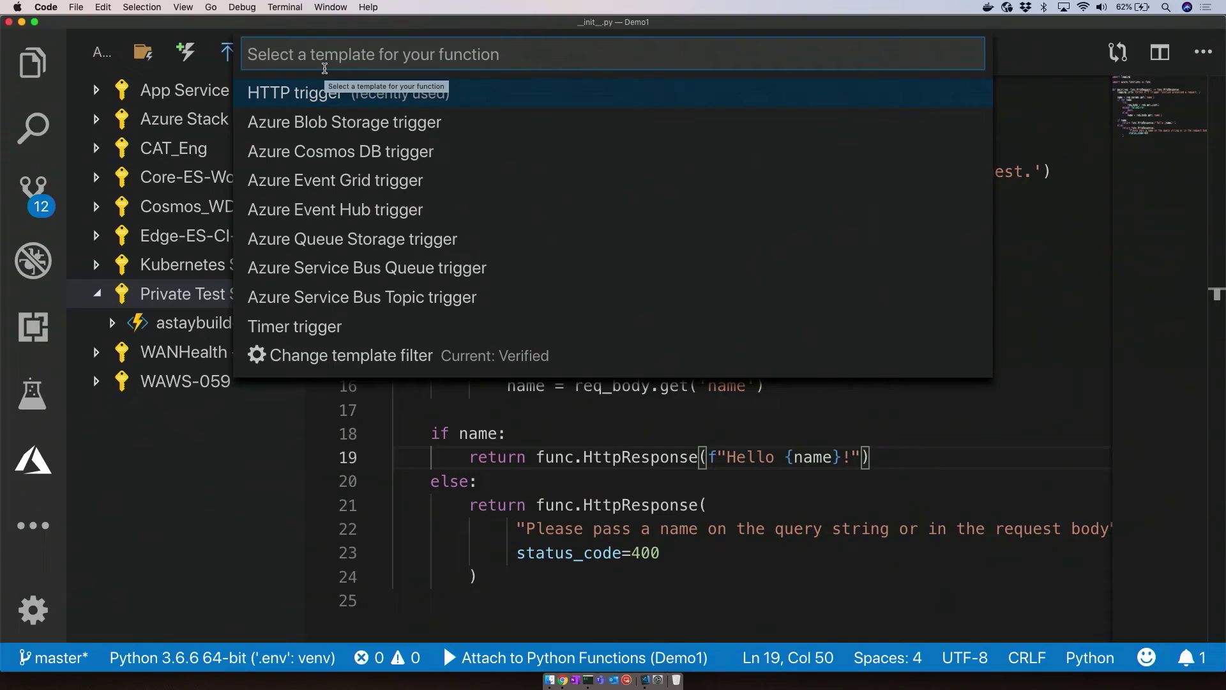
key(Return)
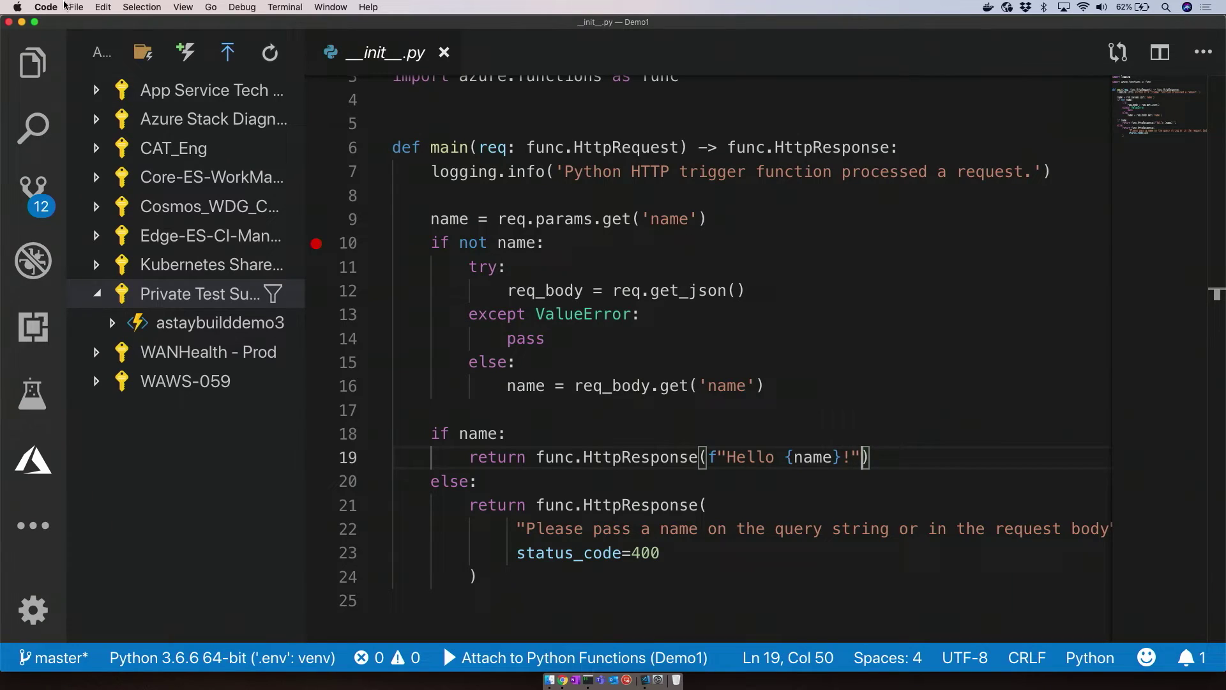
click(34, 63)
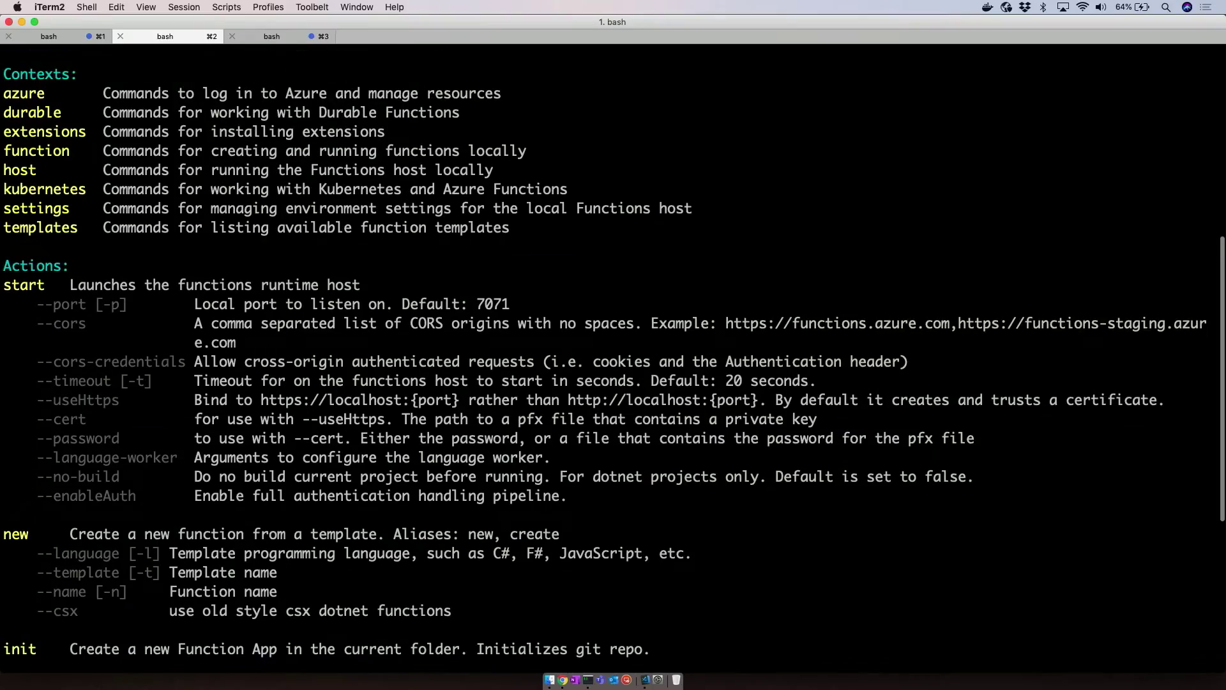
scroll(614, 345, up, 10)
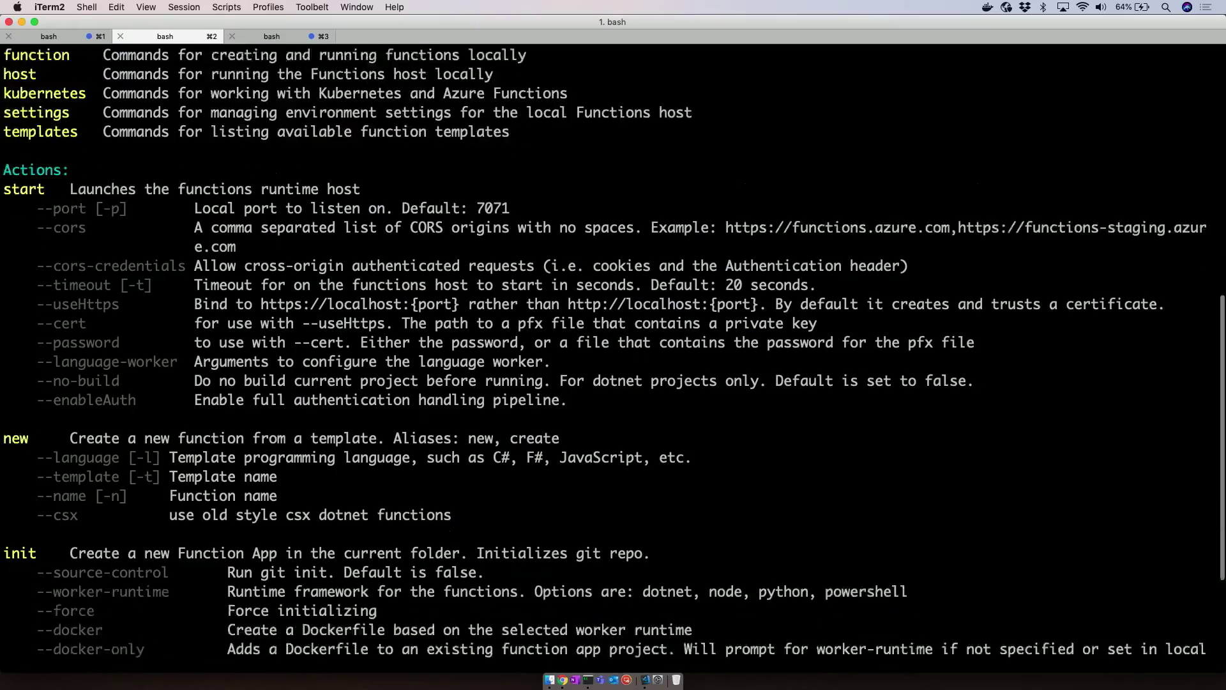
scroll(614, 345, down, 5)
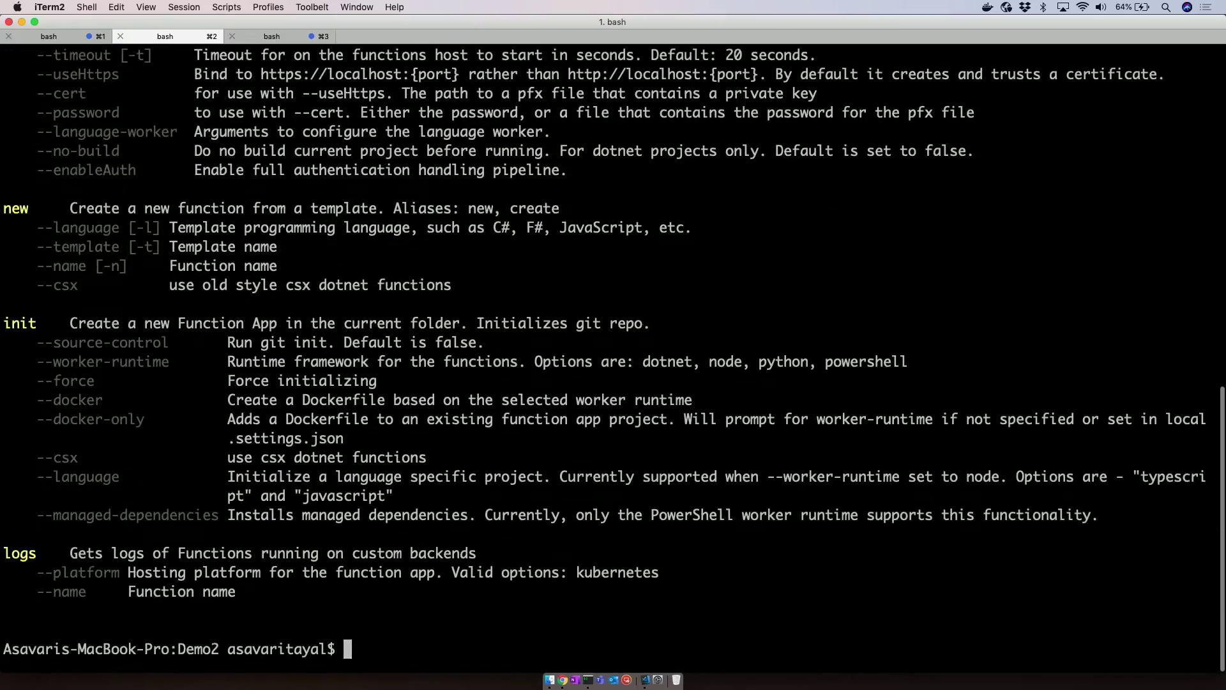
text(ar)
Clear the terminal screen in the Demo2 folder.
key(Return)
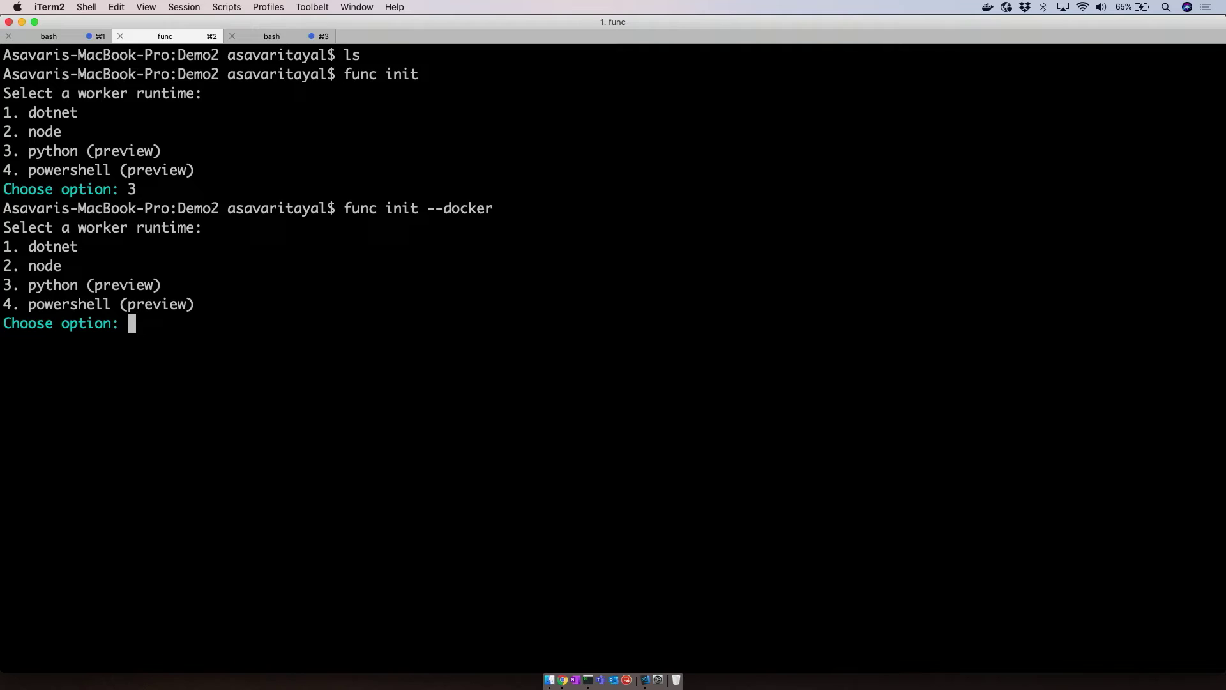
text(3)
Choose python as the worker runtime for func init --docker.
key(Return)
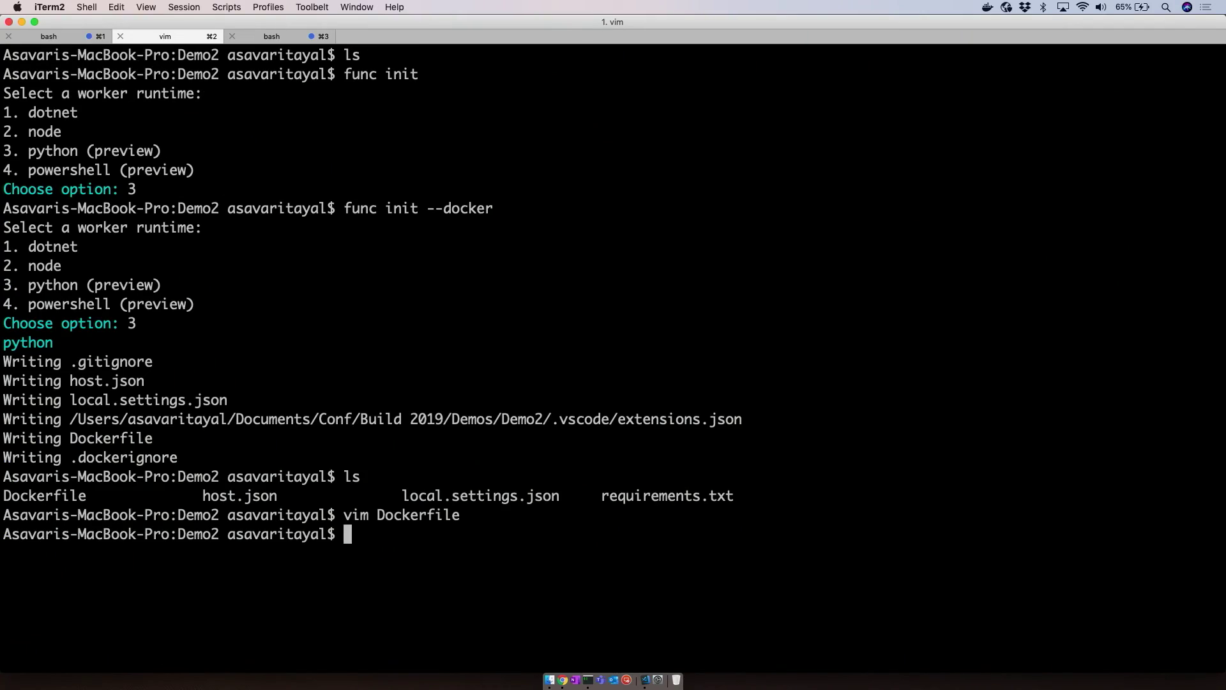
text(dock)
Create a TimerTrigger function with func new and highlight its folder in the listing.
key(BackSpace)
key(BackSpace)
key(BackSpace)
key(BackSpace)
text(func ne)
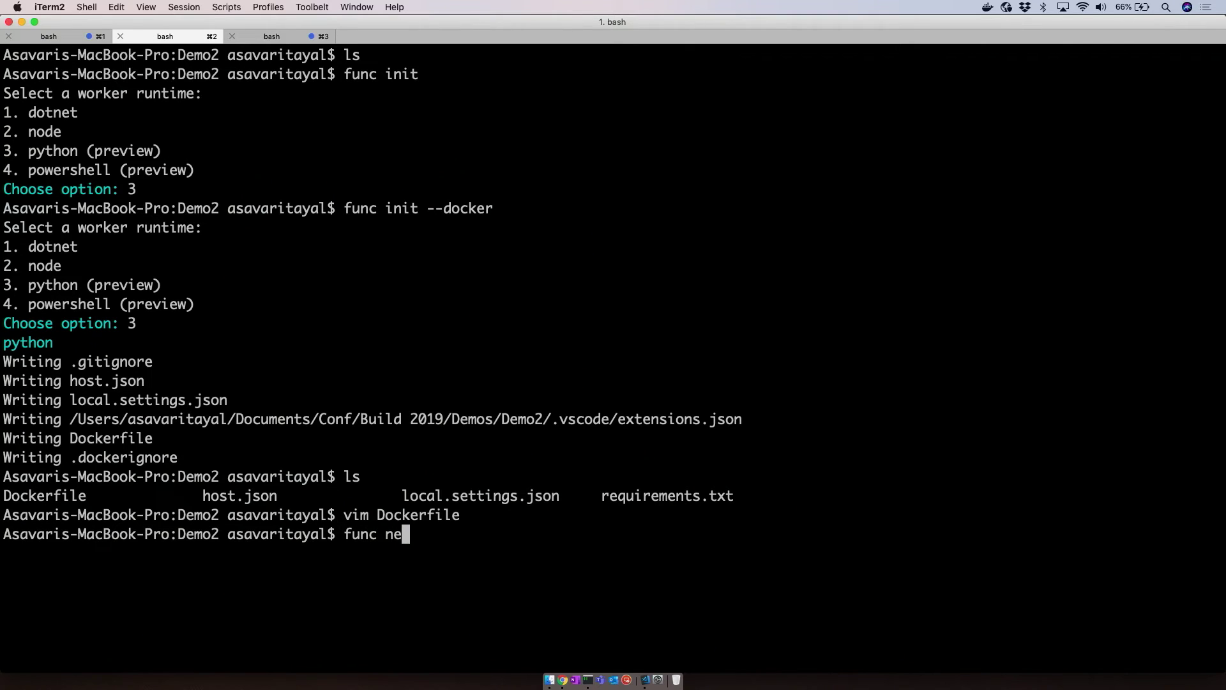
text(w)
key(Return)
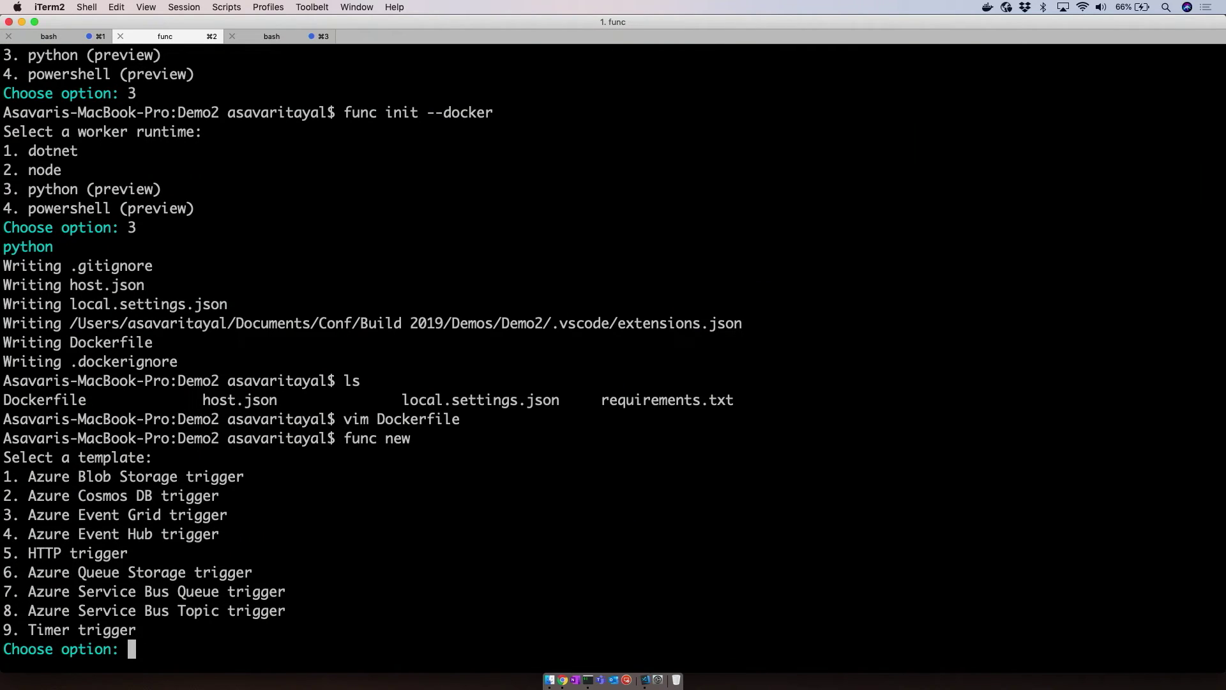
text(9)
key(Return)
key(Return)
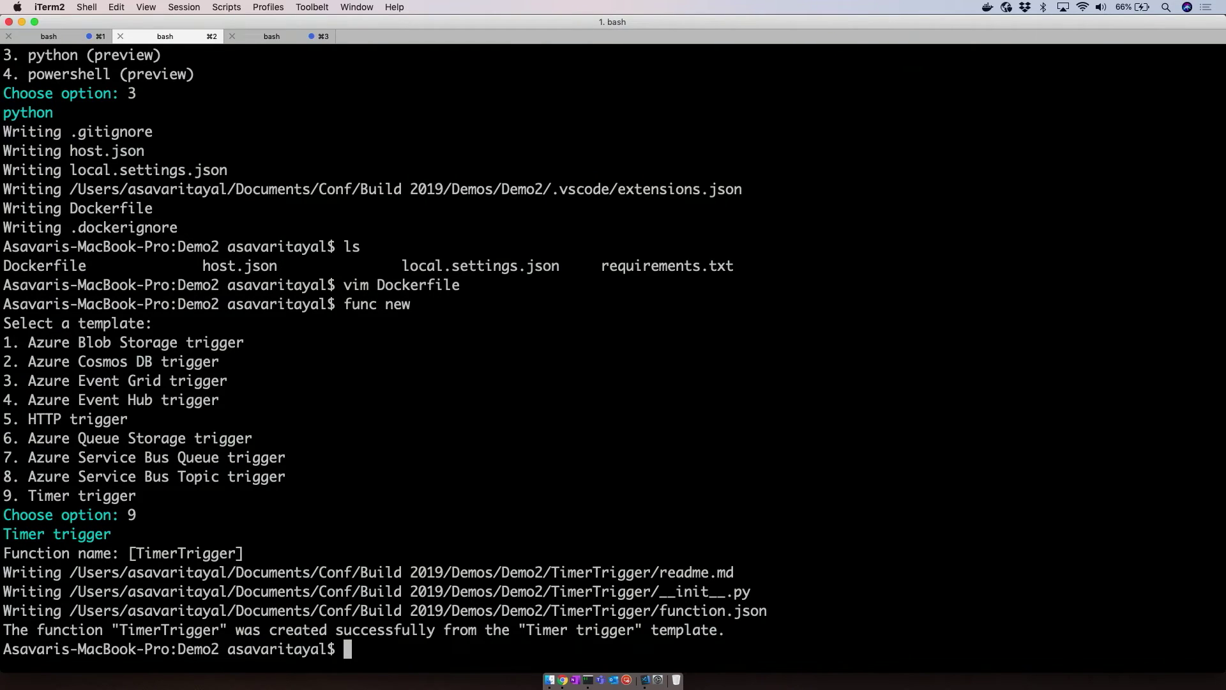
text(la)
key(Return)
text(ls)
key(Return)
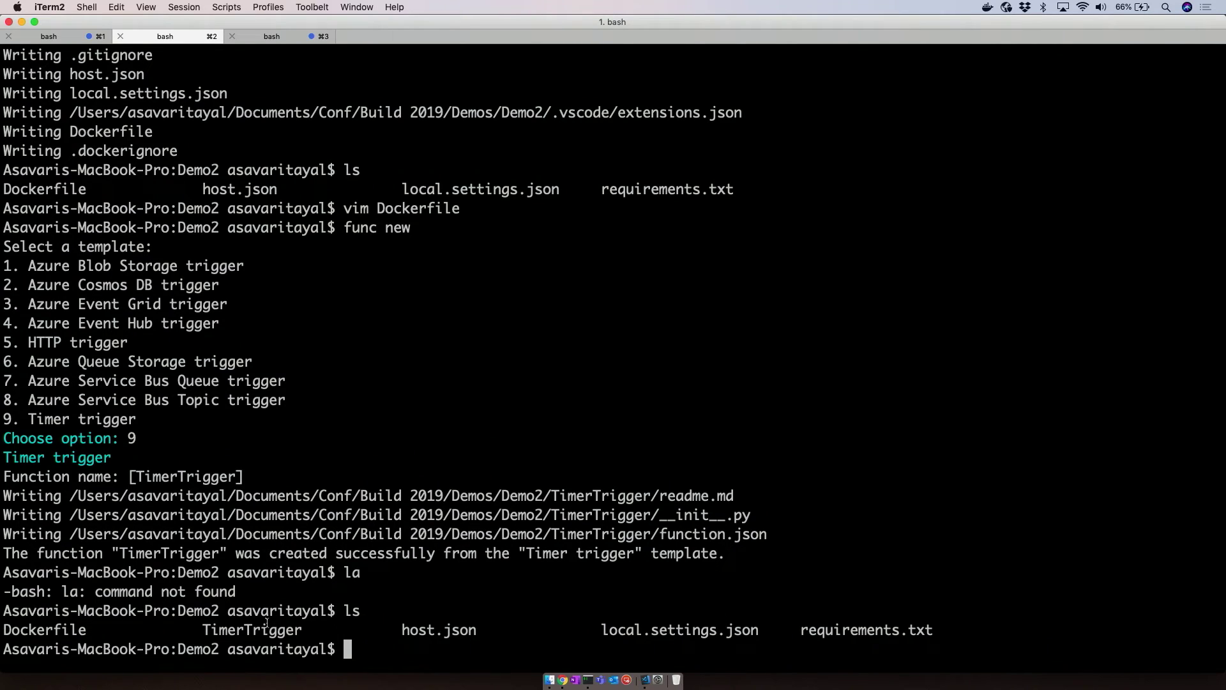
drag(196, 630, 303, 629)
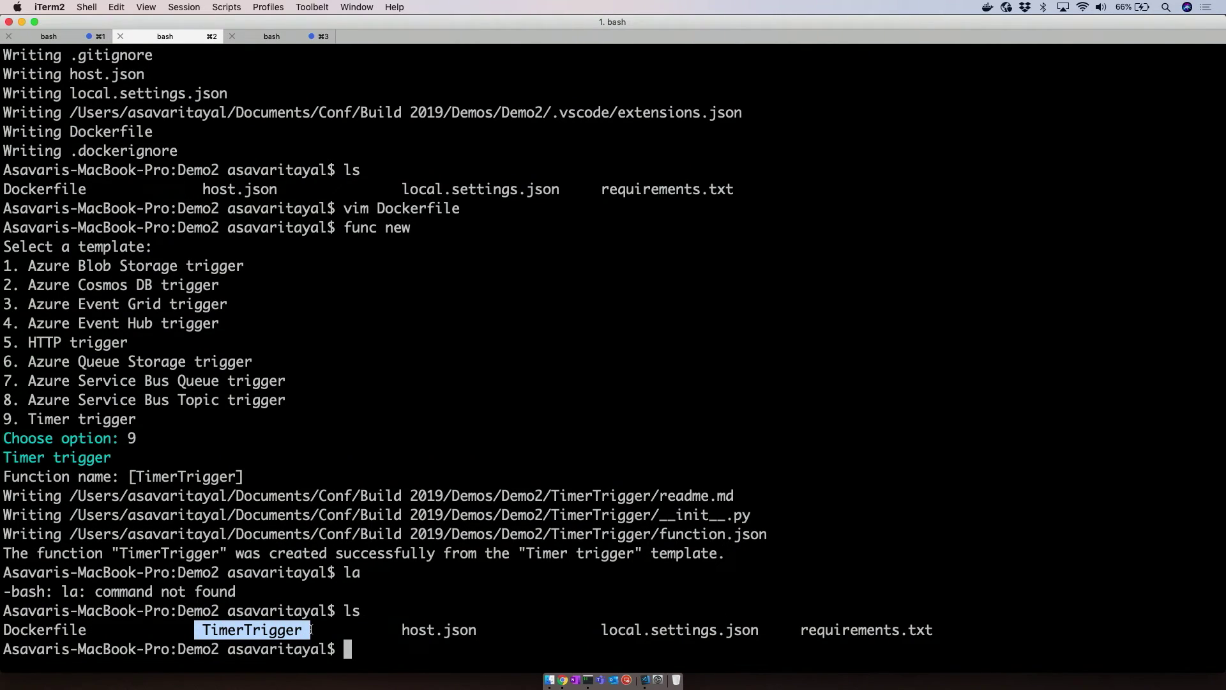
Build the asavaritayal/builddemo image, retrying with the '.' build path after the error.
click(310, 629)
text(d)
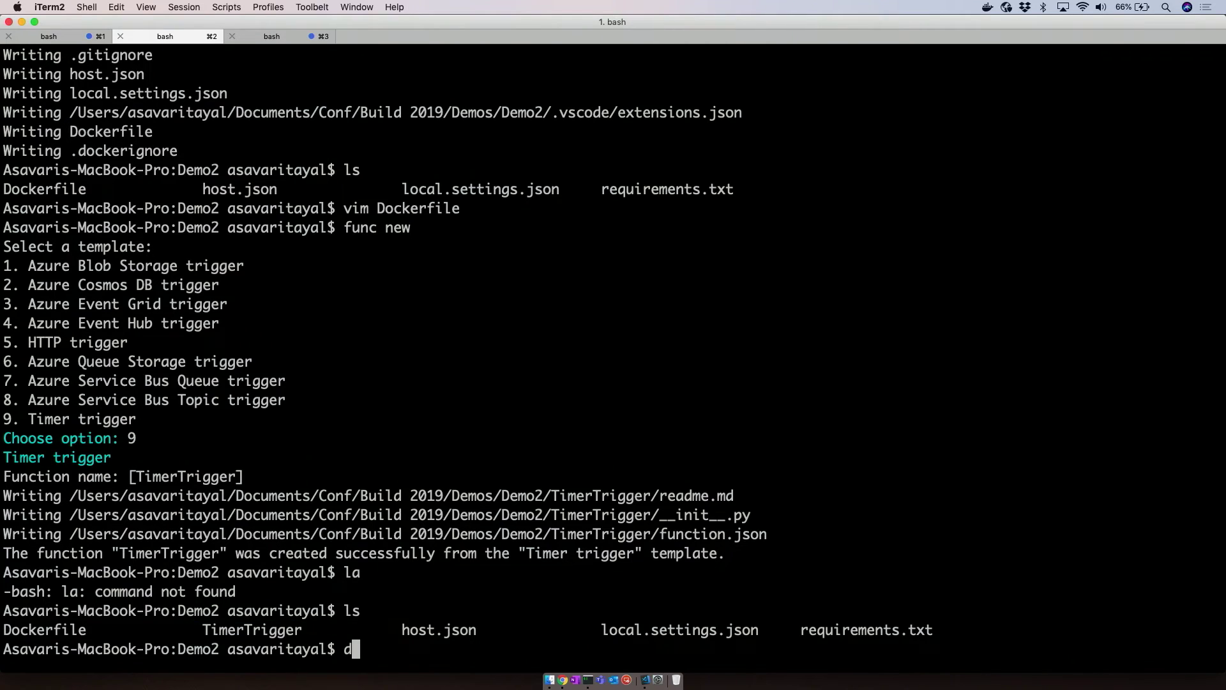
text(ocker build )
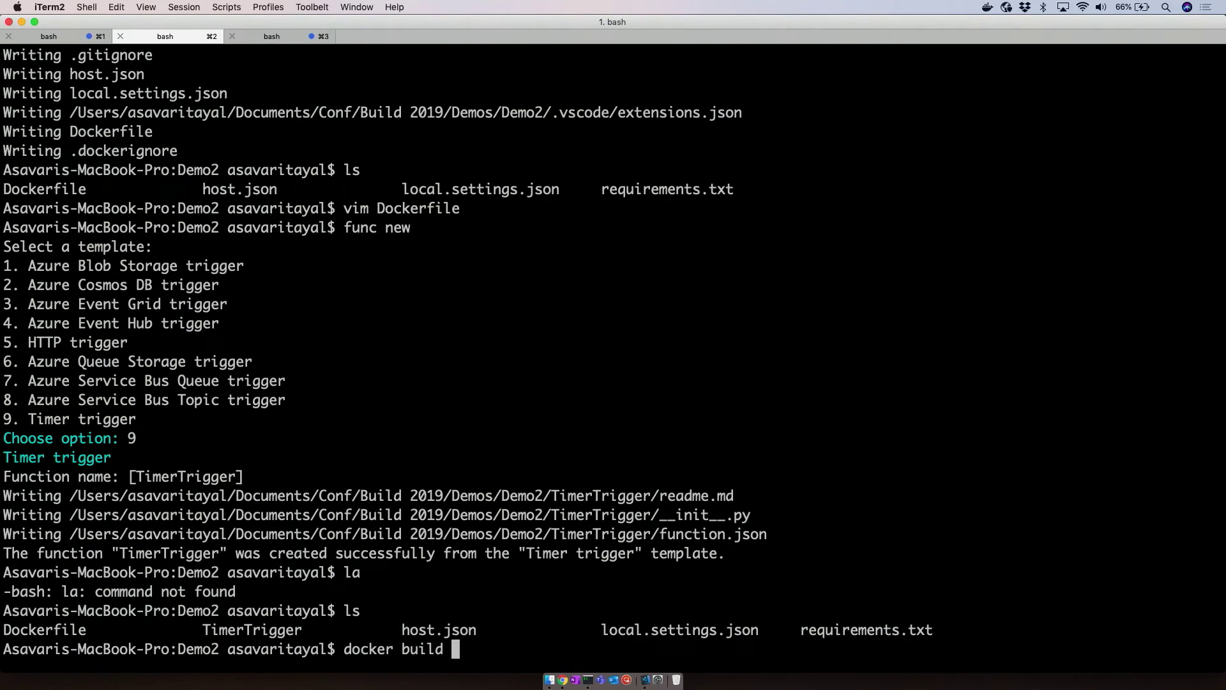
text(-t )
text(asavari)
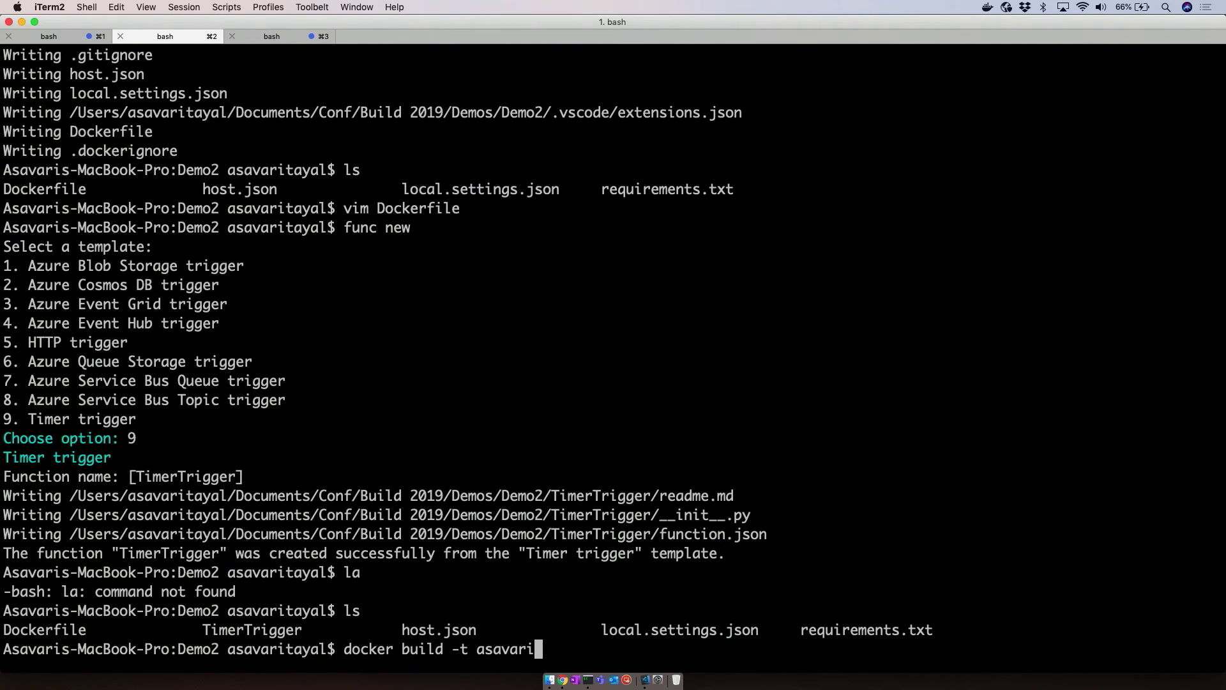
text(tayal/)
text(bu)
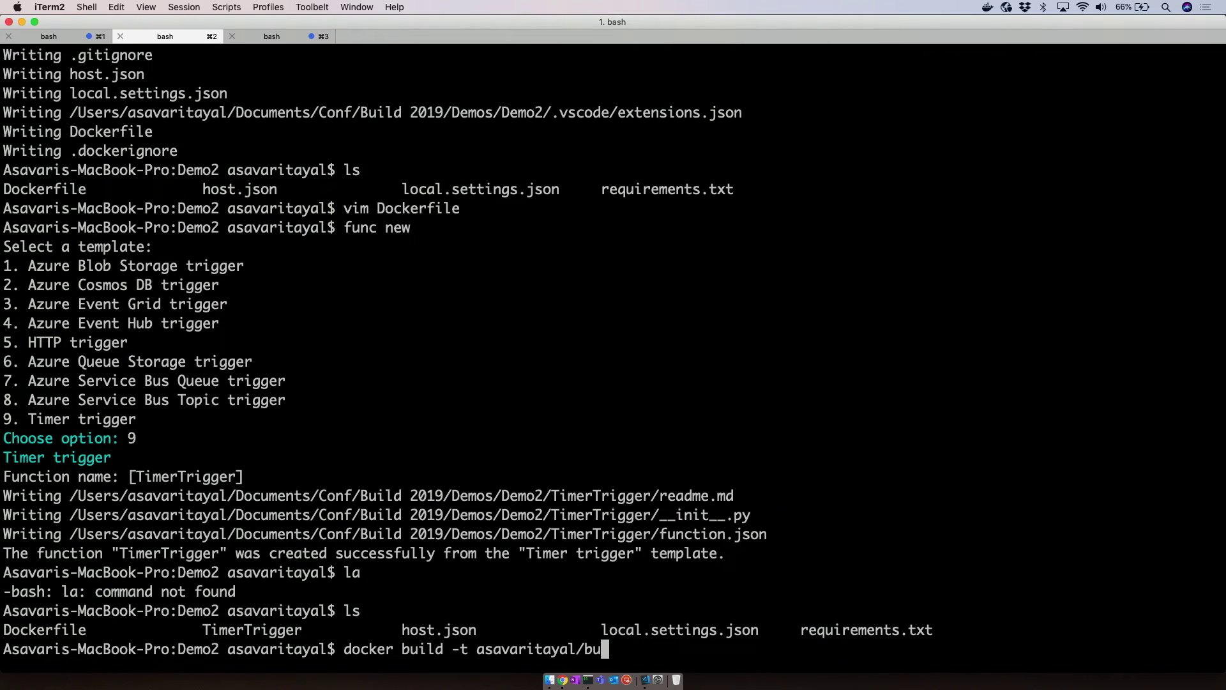
text(li)
key(BackSpace)
key(BackSpace)
text(ildd)
text(emo)
key(Return)
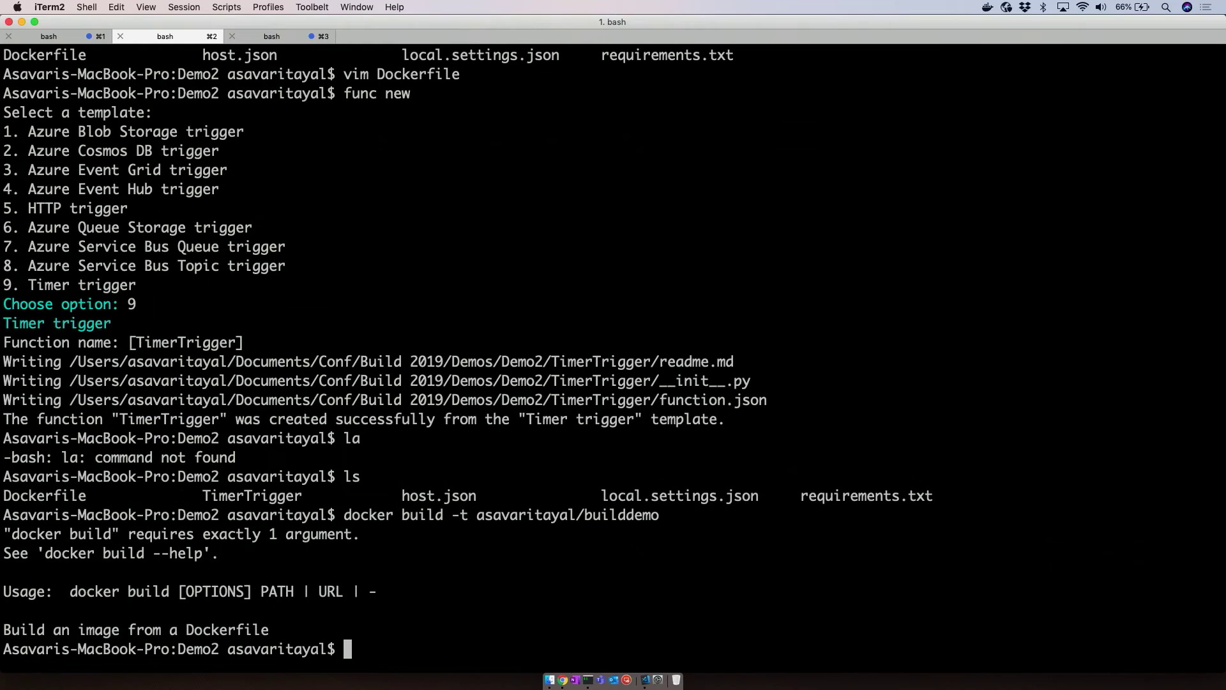
key(Up)
text(.)
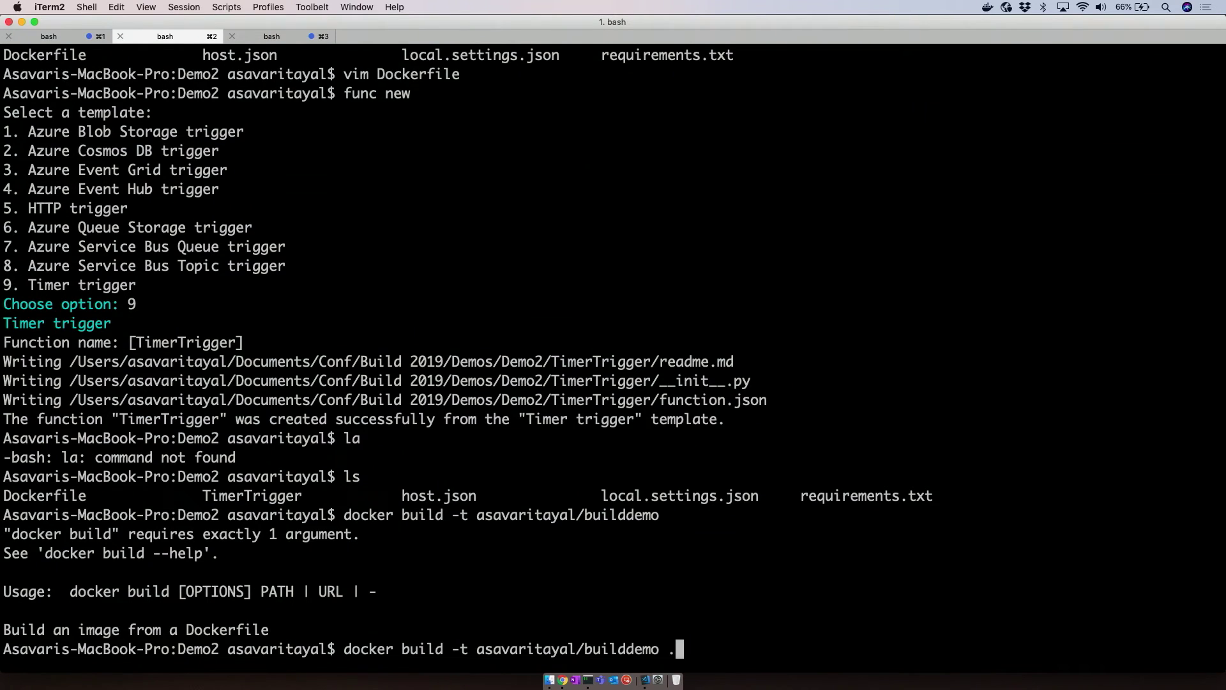
key(Return)
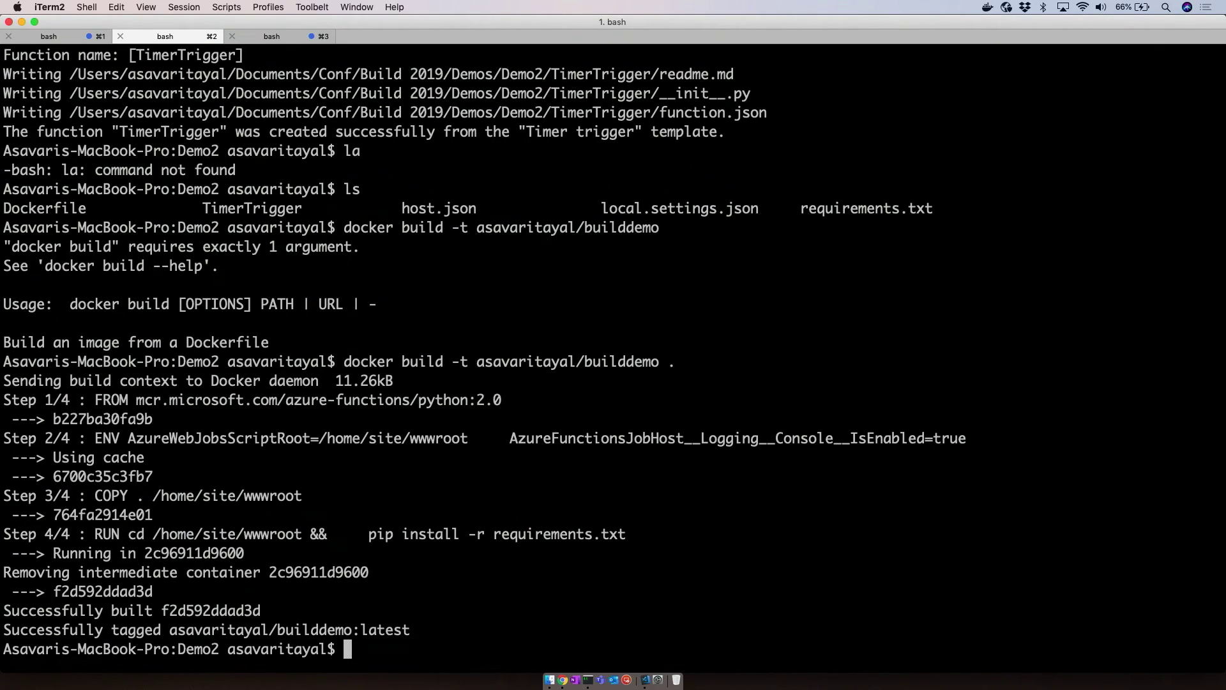
text(docker push )
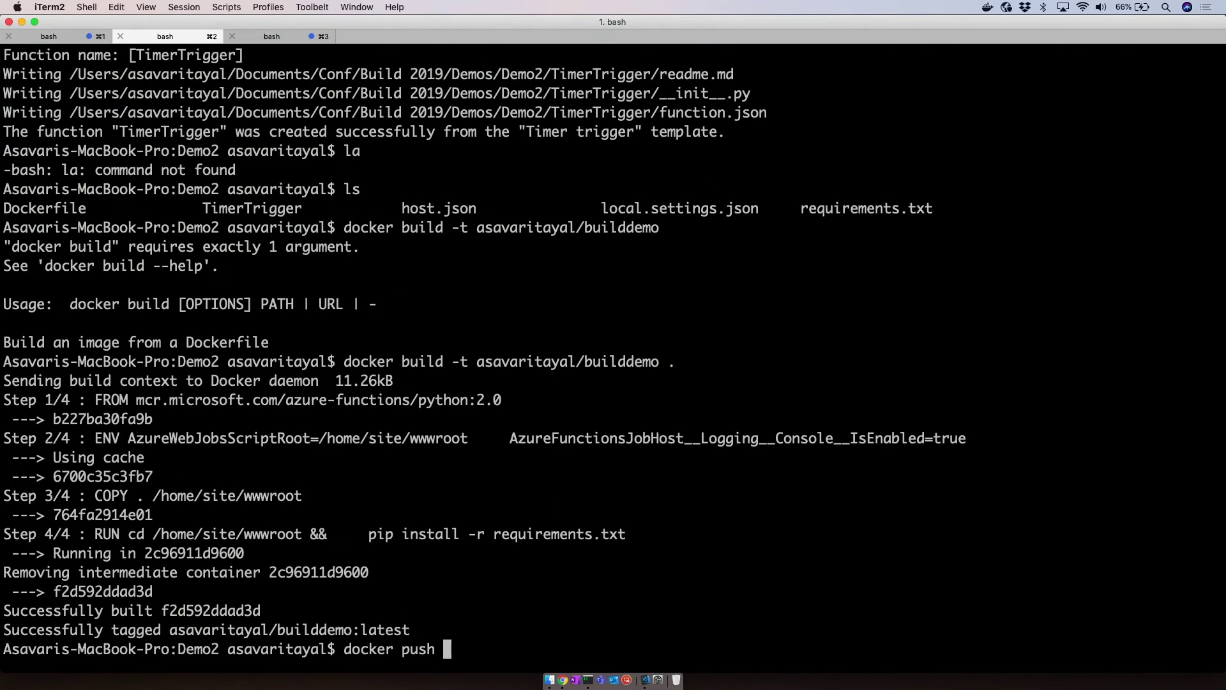
text(asavari)
text(tayal/)
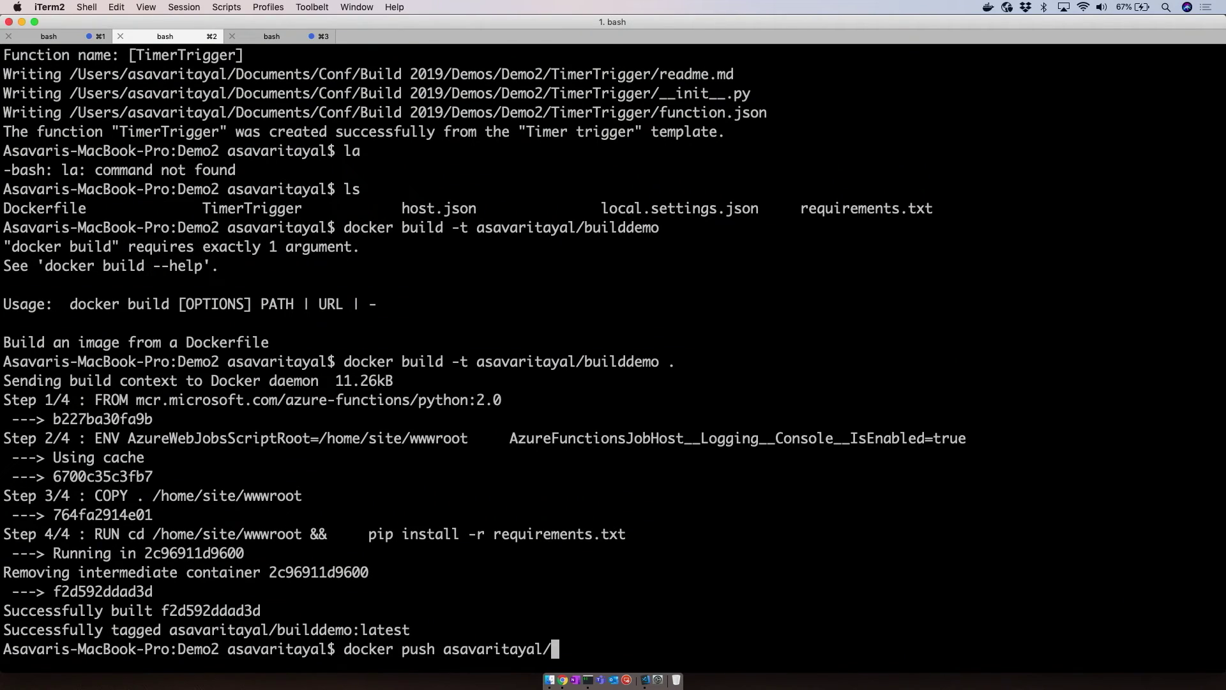
text(builddemo:l)
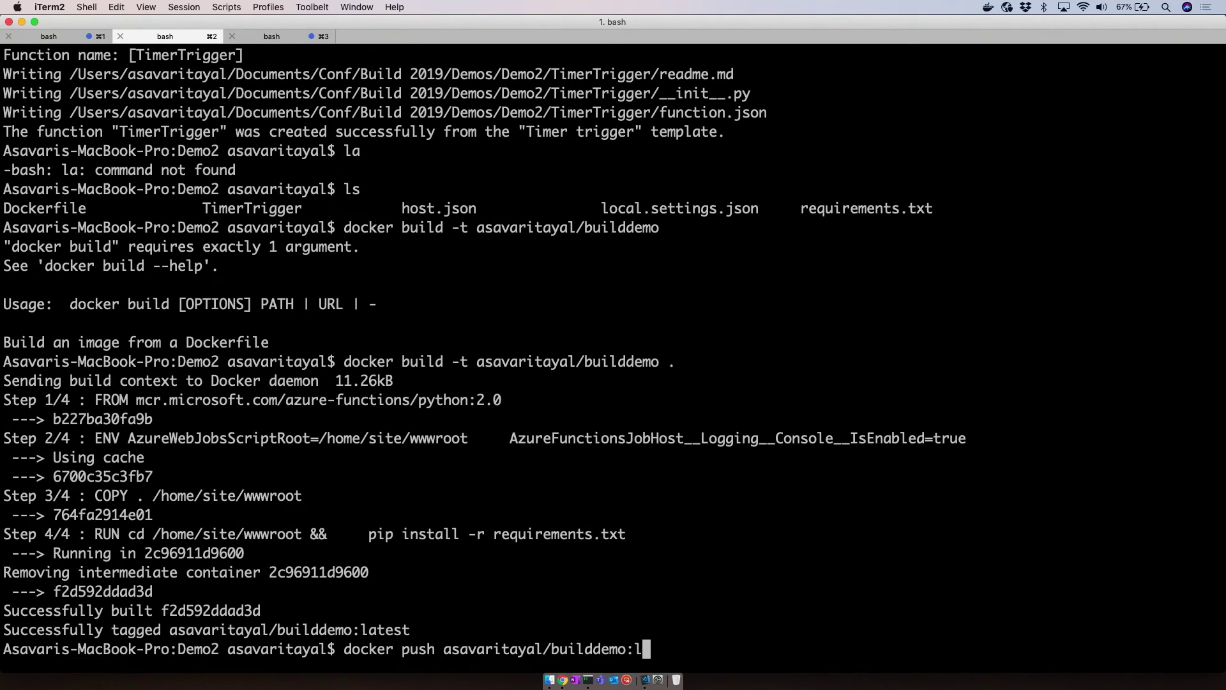
text(atest)
Start uploading the asavaritayal/builddemo:latest image to Docker Hub with docker push.
key(Return)
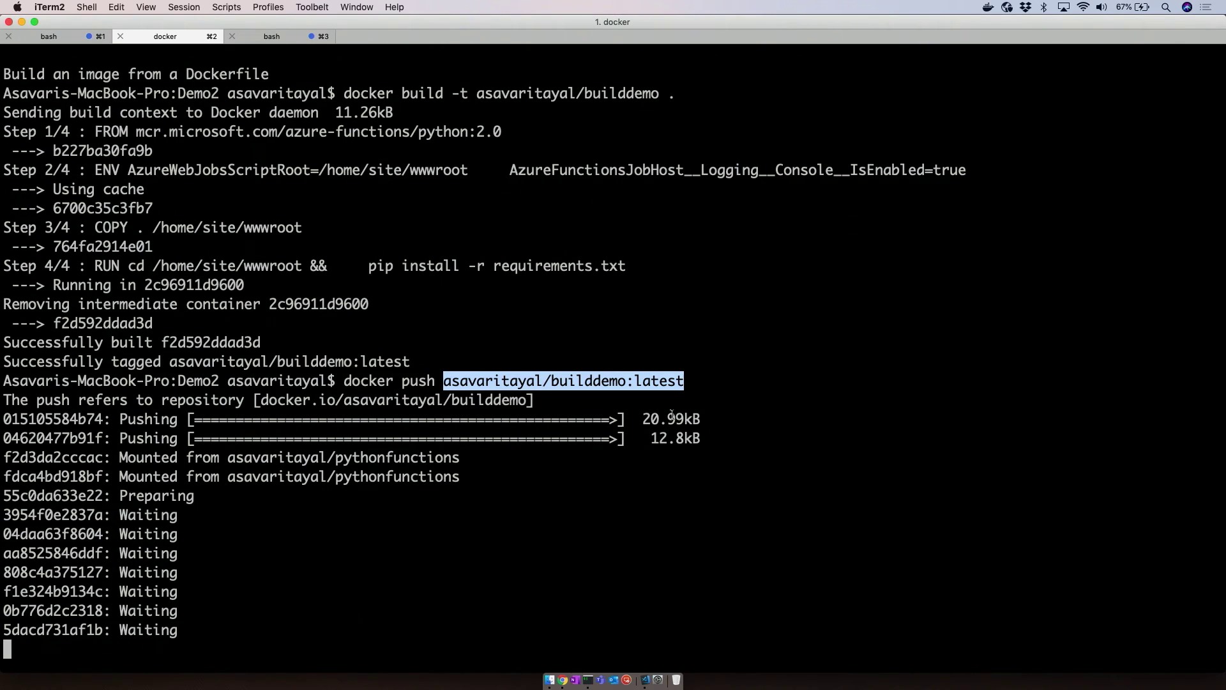
click(562, 681)
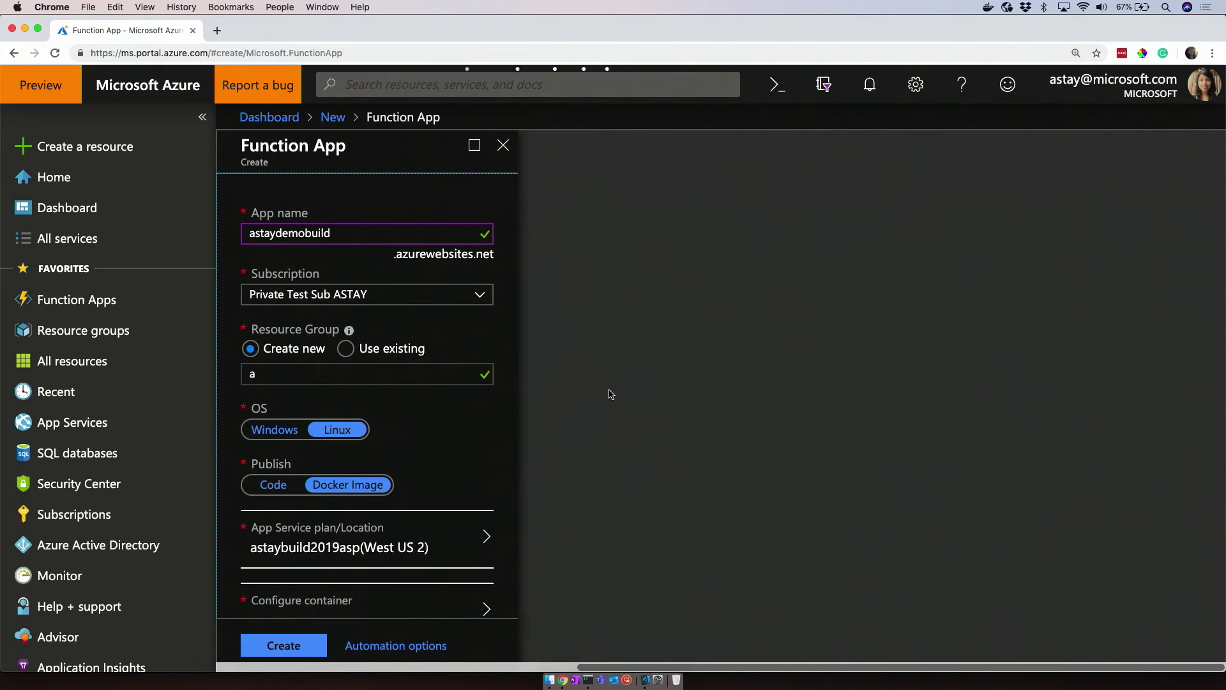
Name the Function App's new resource group builddemo.
key(super+minus)
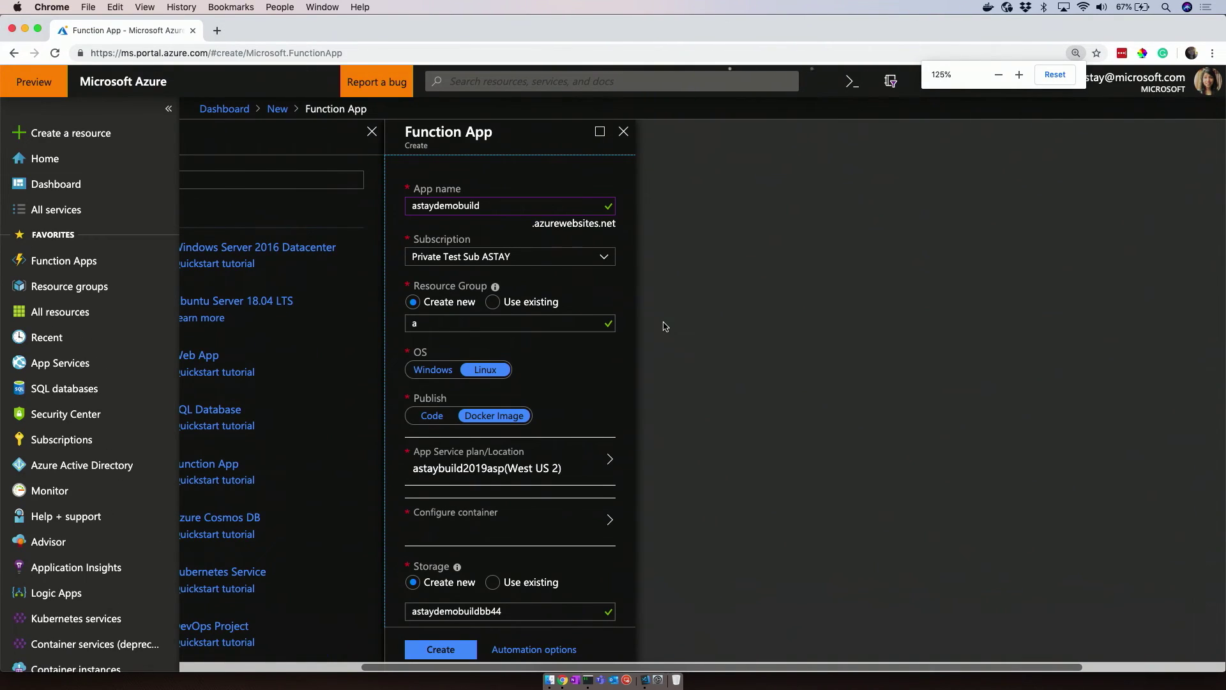
key(super+plus)
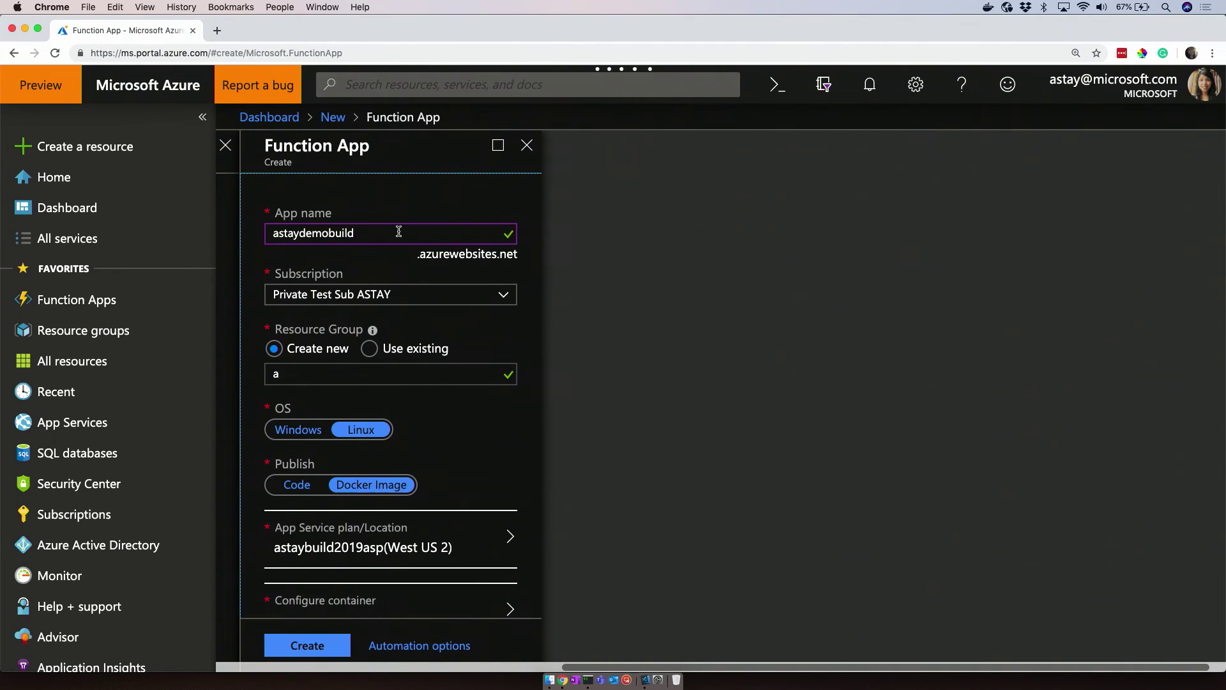
click(399, 231)
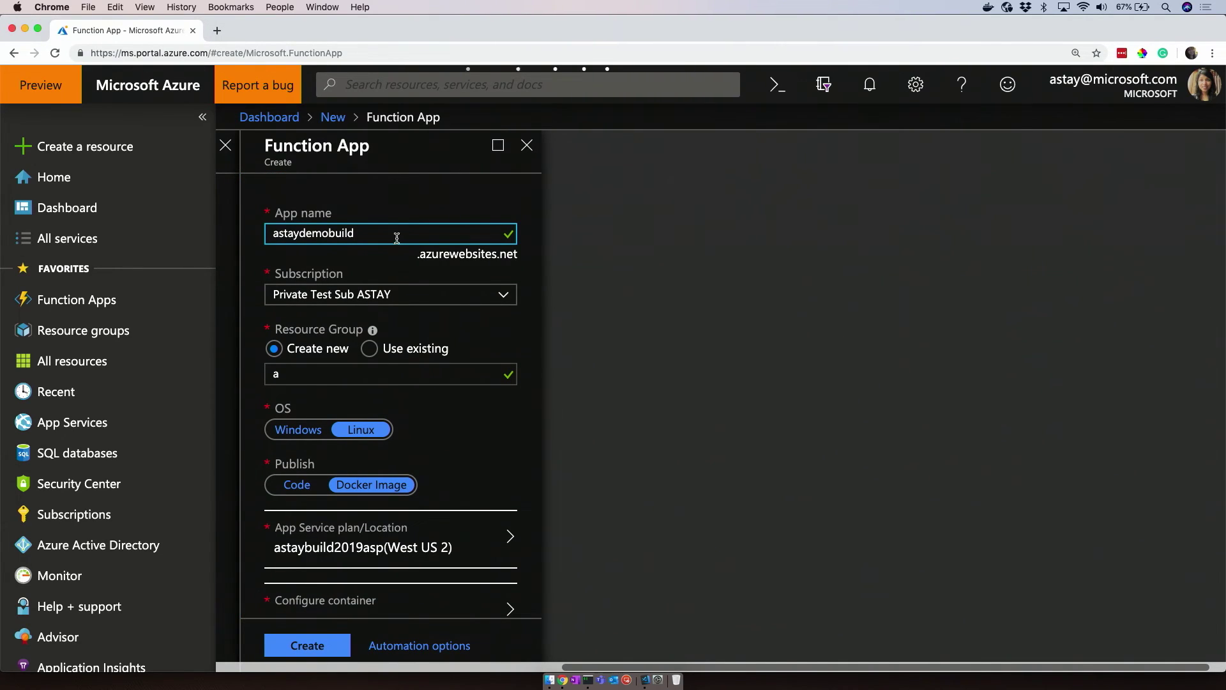
scroll(384, 296, down, 2)
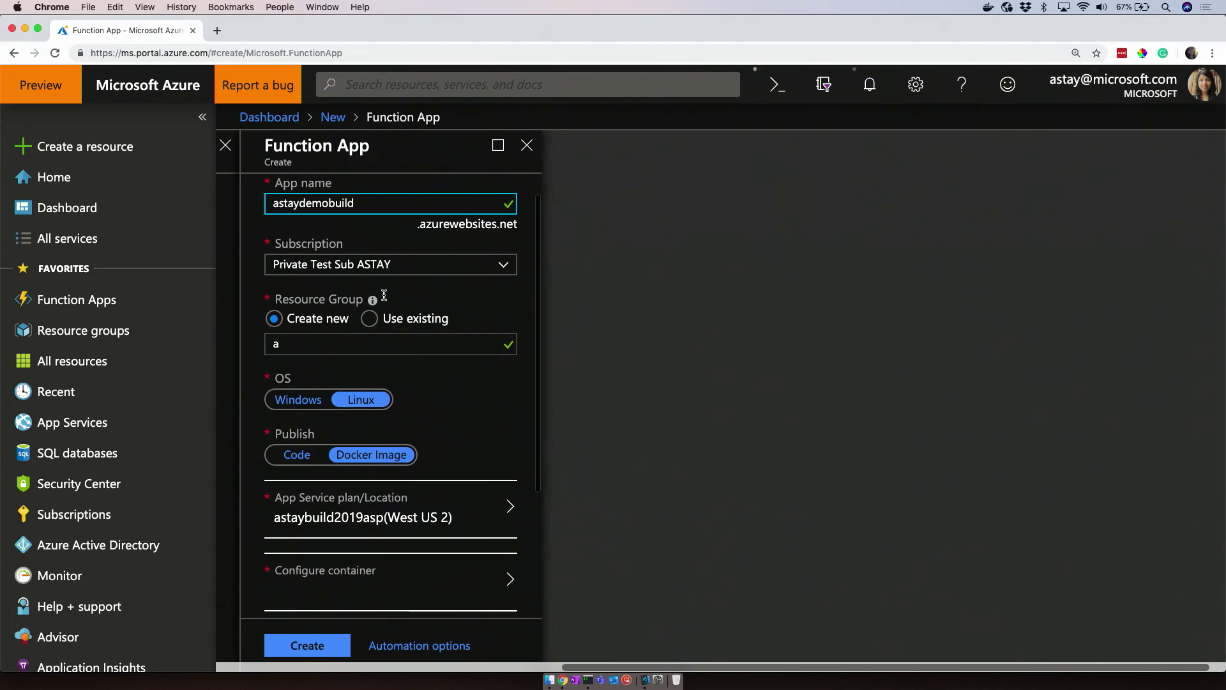
click(351, 343)
text(builddemo)
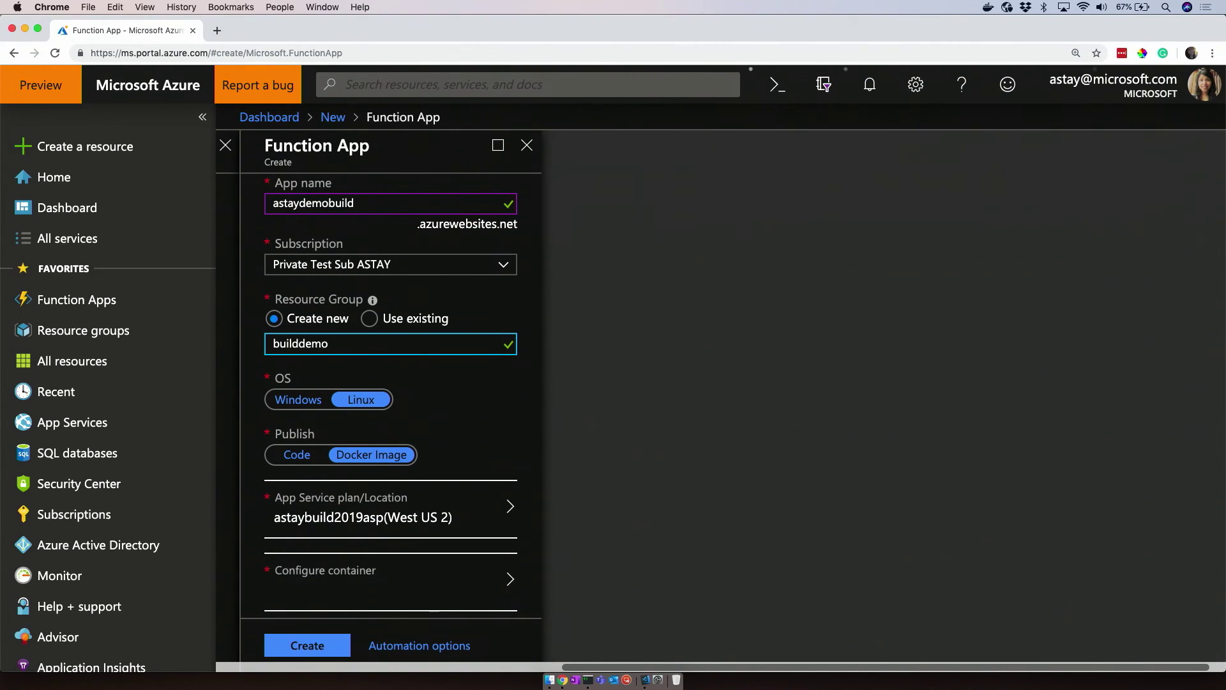
click(476, 379)
scroll(481, 384, down, 2)
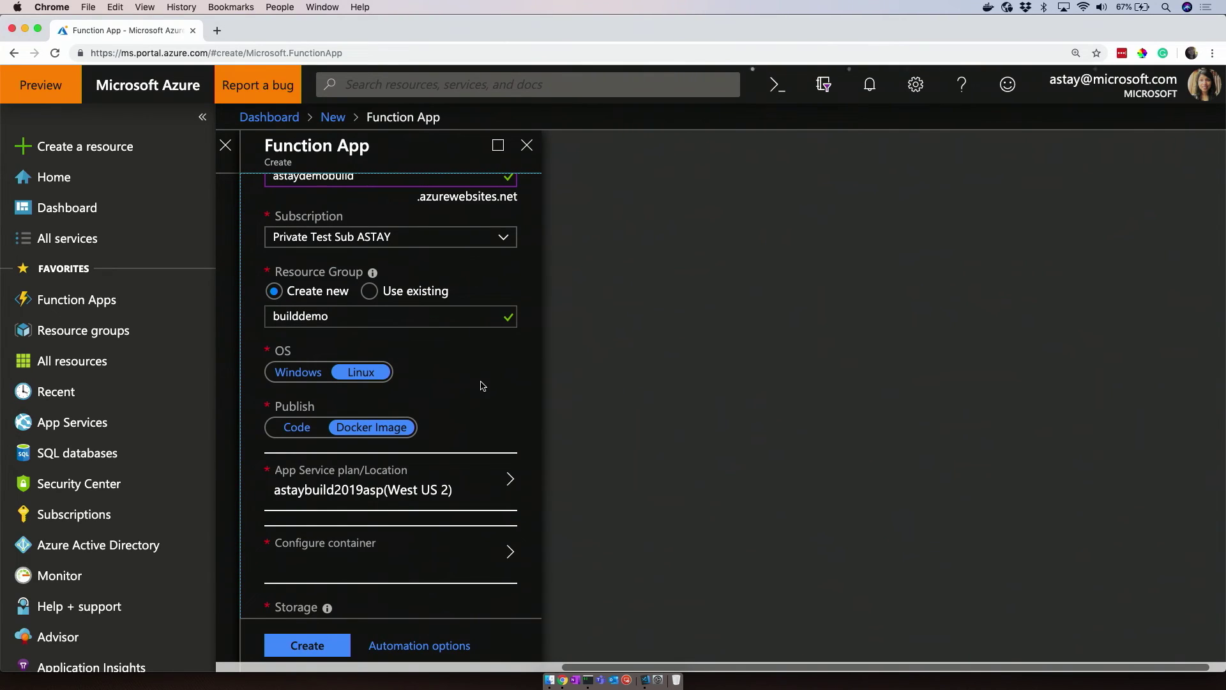
scroll(481, 384, down, 2)
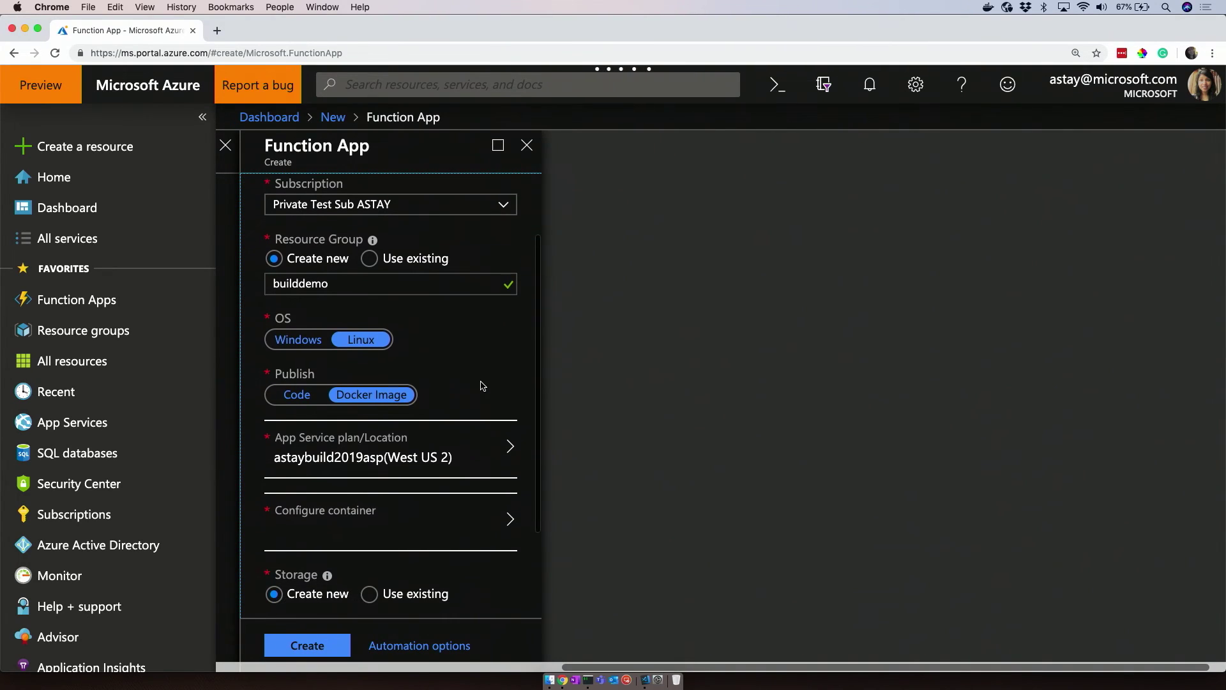
Compare the Code publishing option, then keep Docker Image publishing.
click(293, 388)
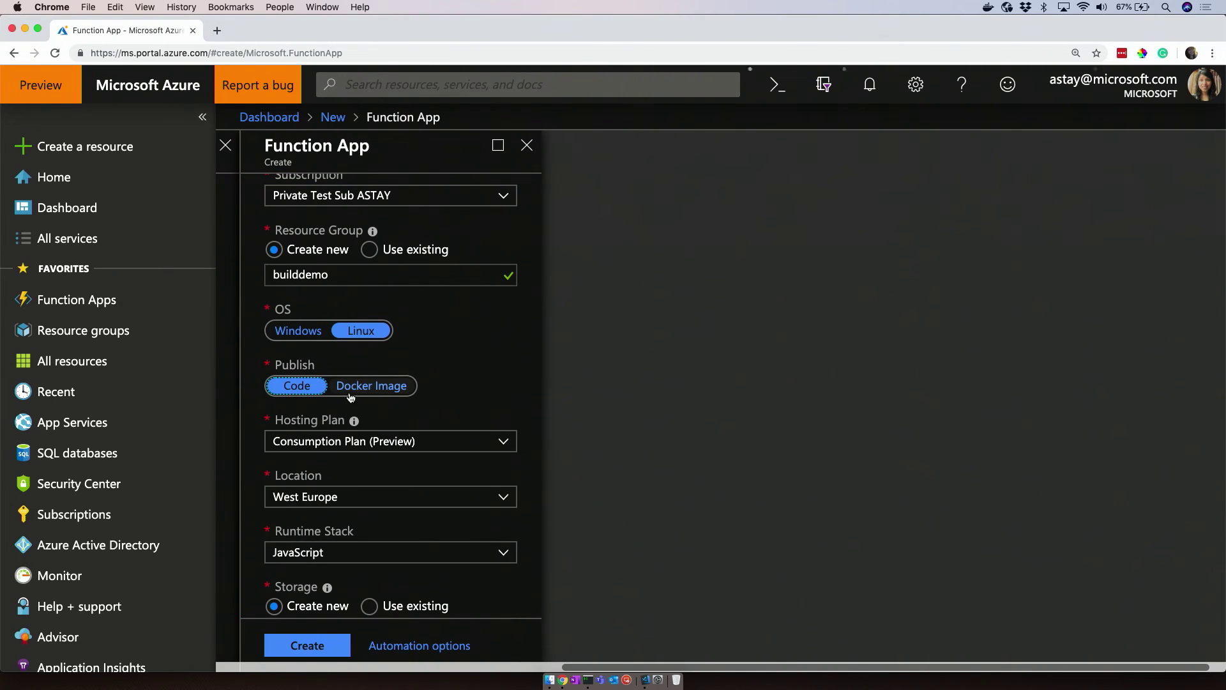
click(356, 387)
click(293, 387)
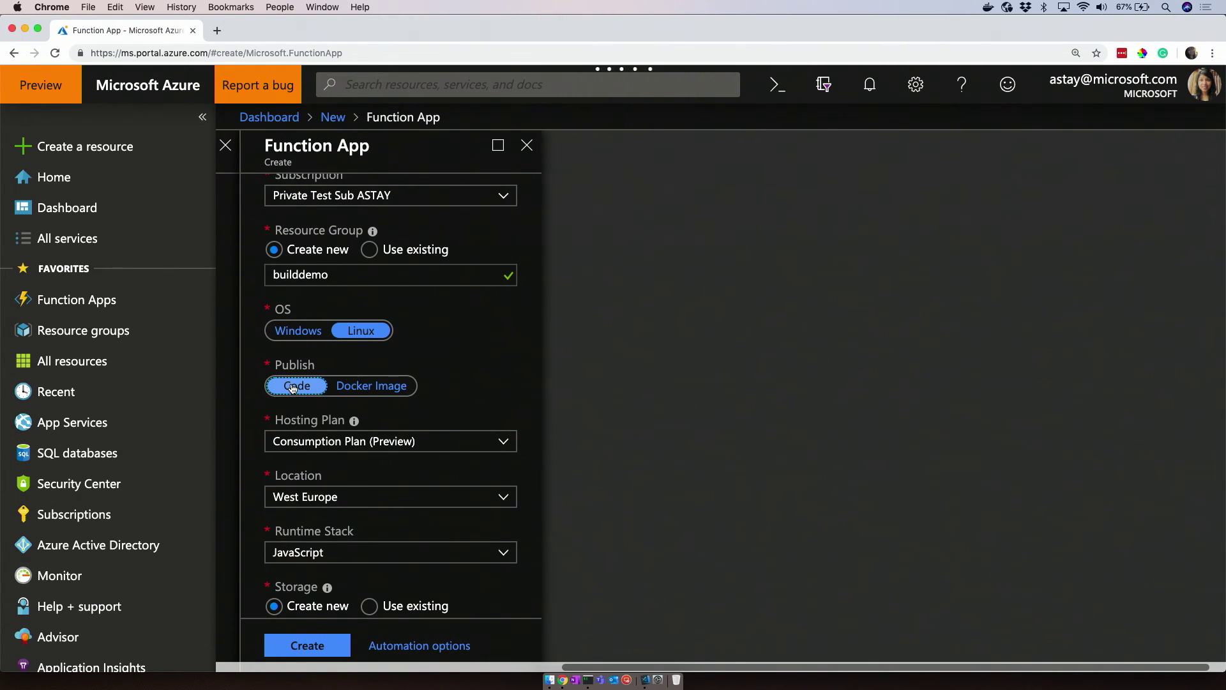
click(347, 388)
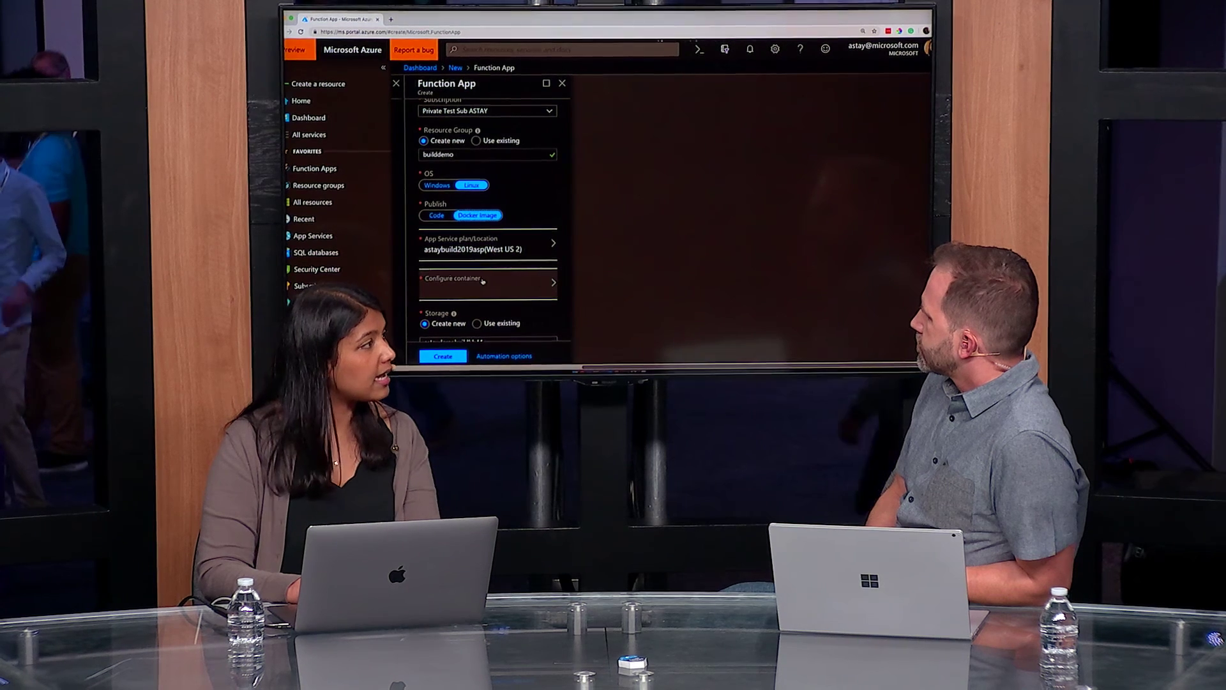
Set the container image source to Docker Hub, ready for the image and tag.
click(484, 282)
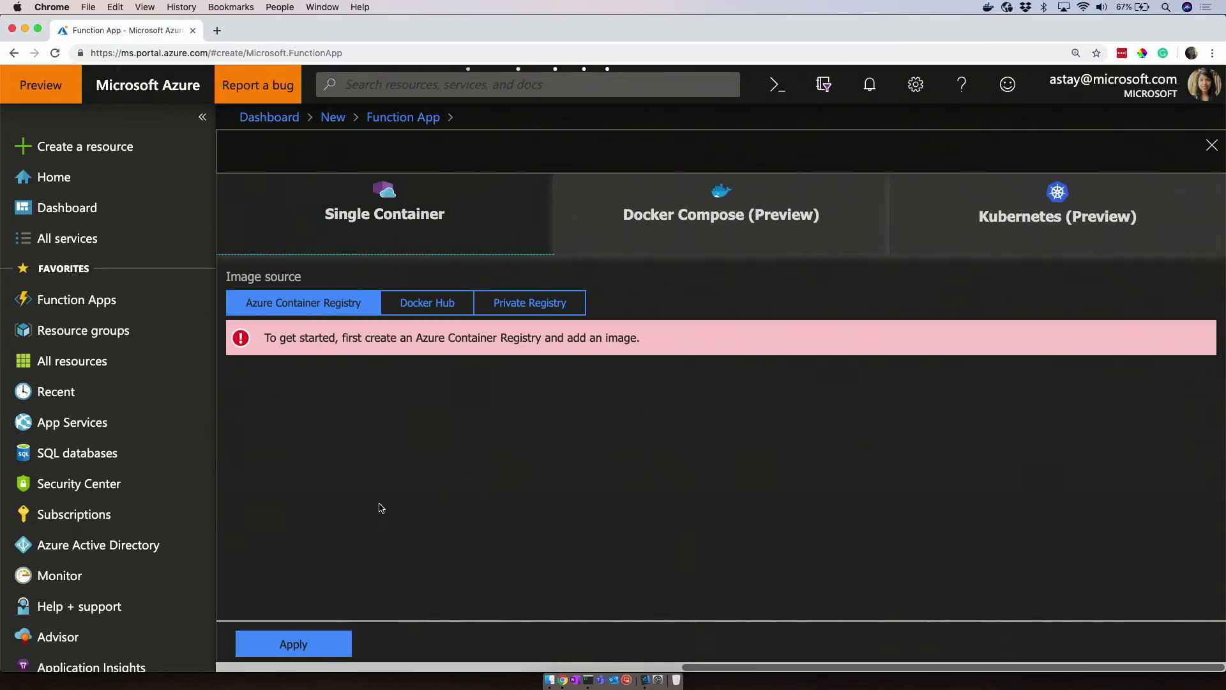
click(421, 312)
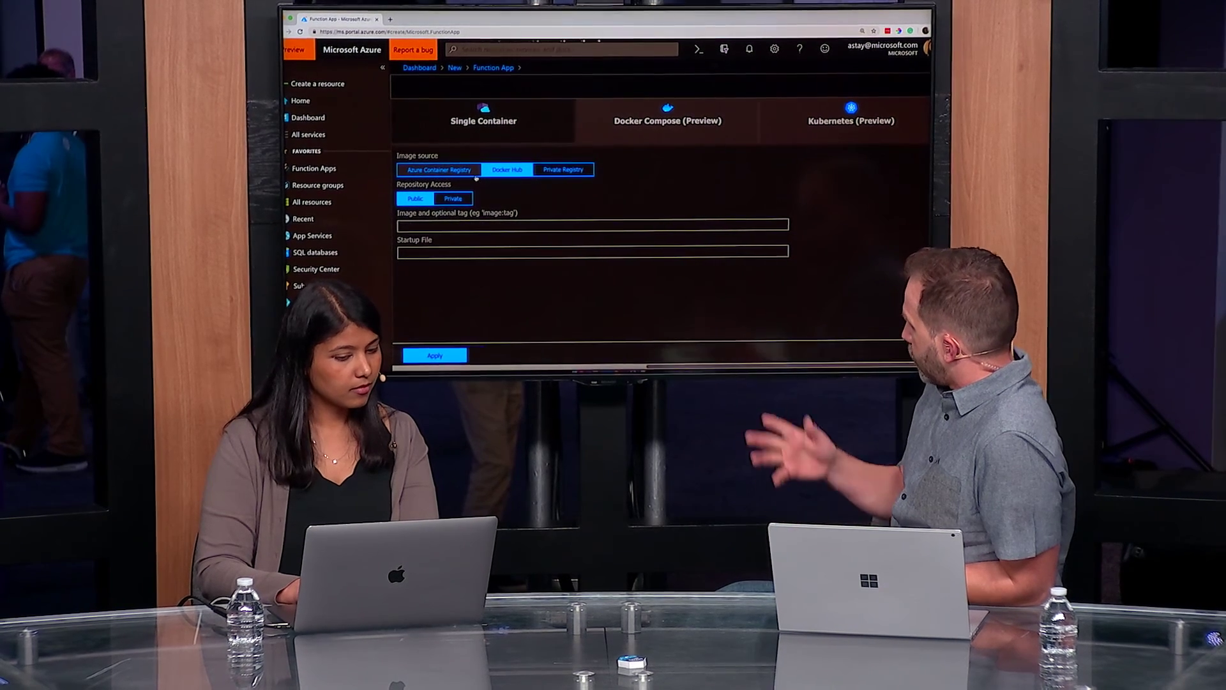
click(593, 225)
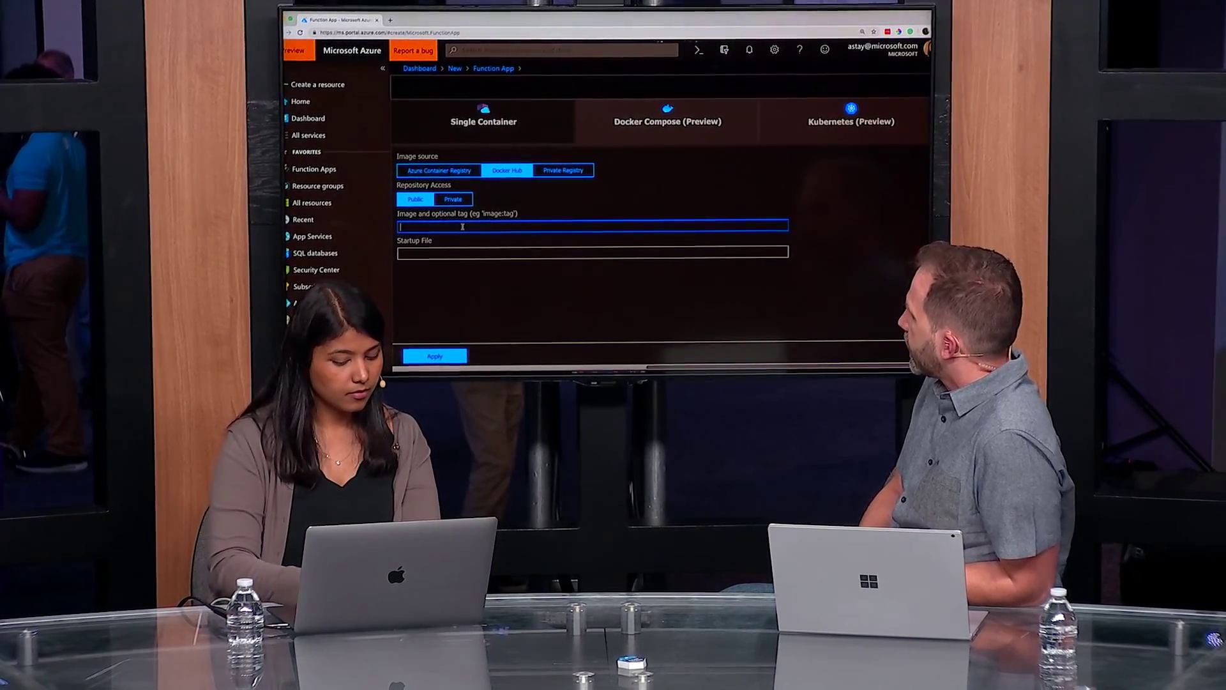